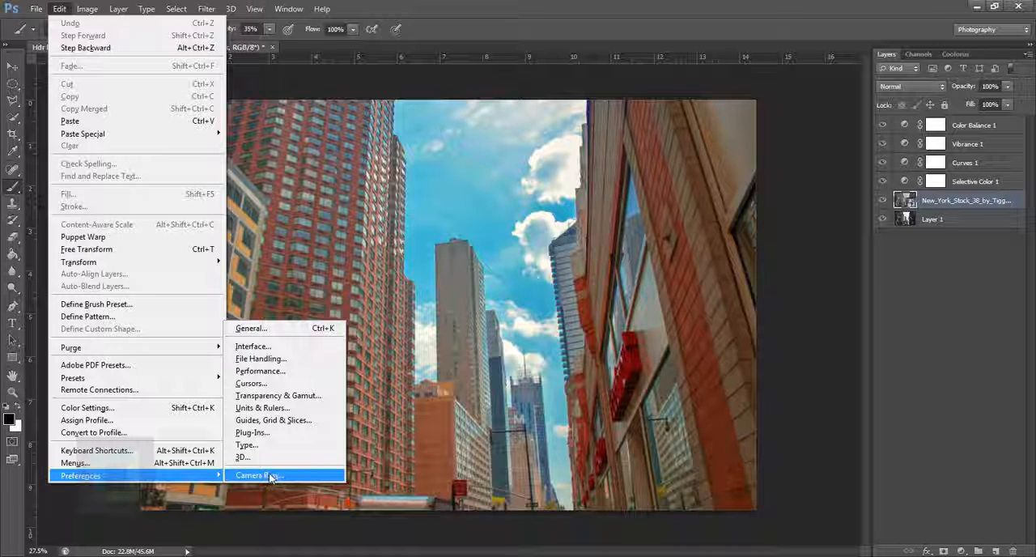
Set the Camera Raw preferences to automatically open JPEGs with settings and accept them
{"action": "left_click", "coordinate": [269, 475]}
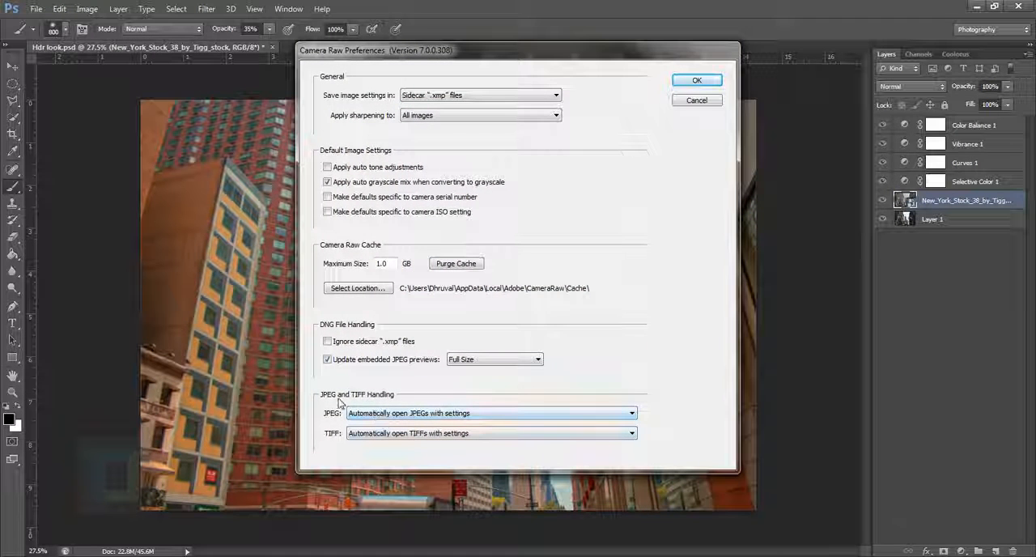
{"action": "left_click", "coordinate": [391, 414]}
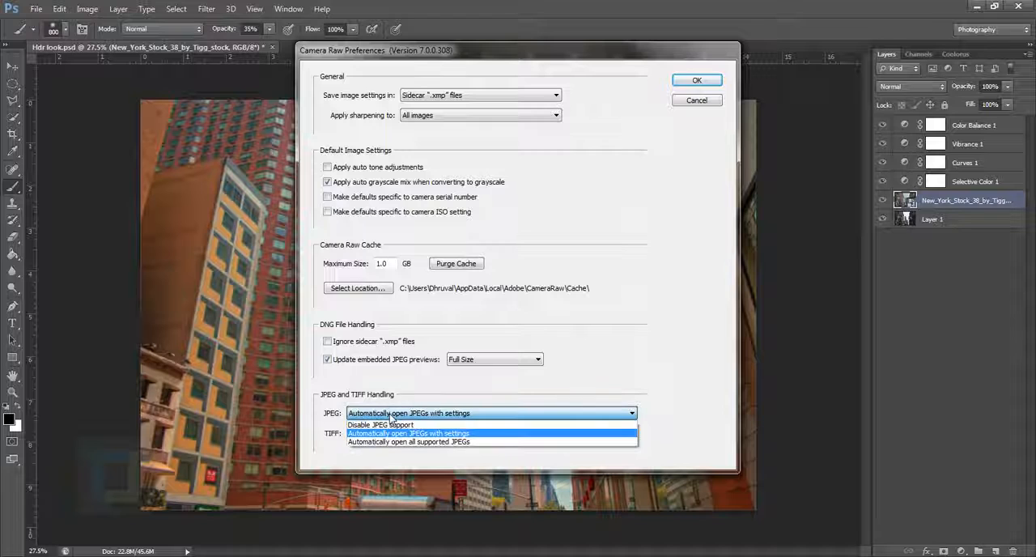
{"action": "left_click", "coordinate": [474, 435]}
{"action": "left_click", "coordinate": [701, 81]}
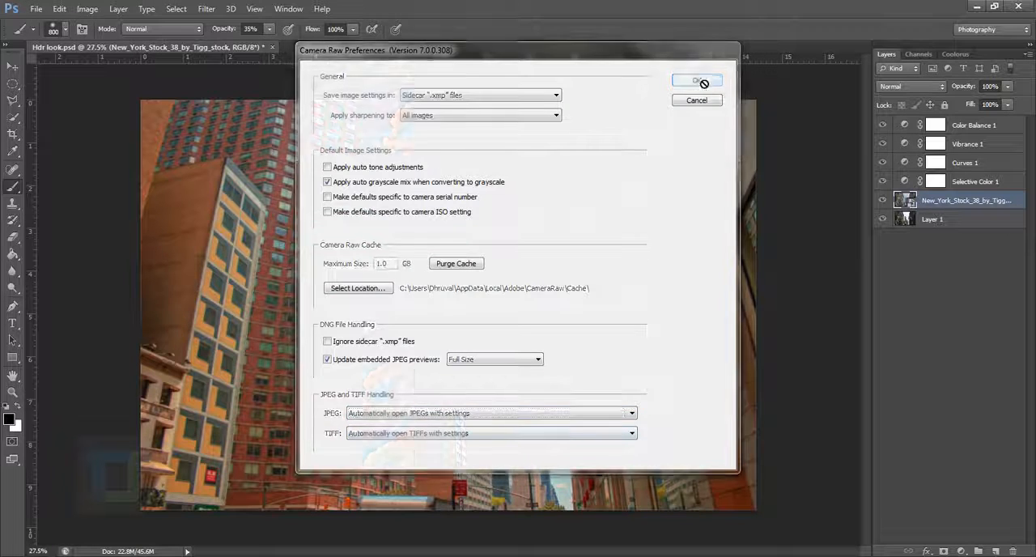
Open New_York_Stock_38_by_Tigg_stock.jpg in Camera Raw and reset its adjustments to the Camera Raw defaults
{"action": "left_click", "coordinate": [36, 9]}
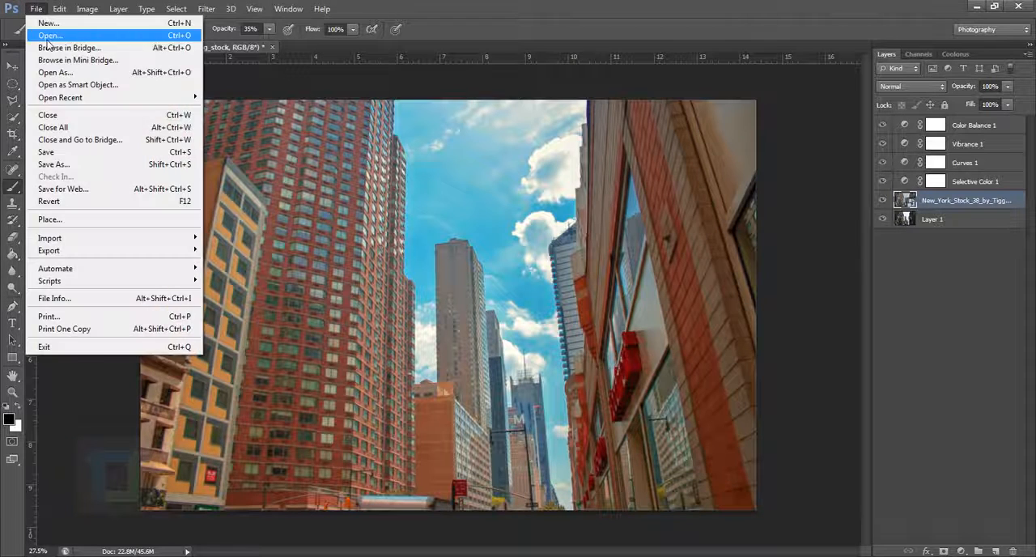
{"action": "left_click", "coordinate": [49, 36]}
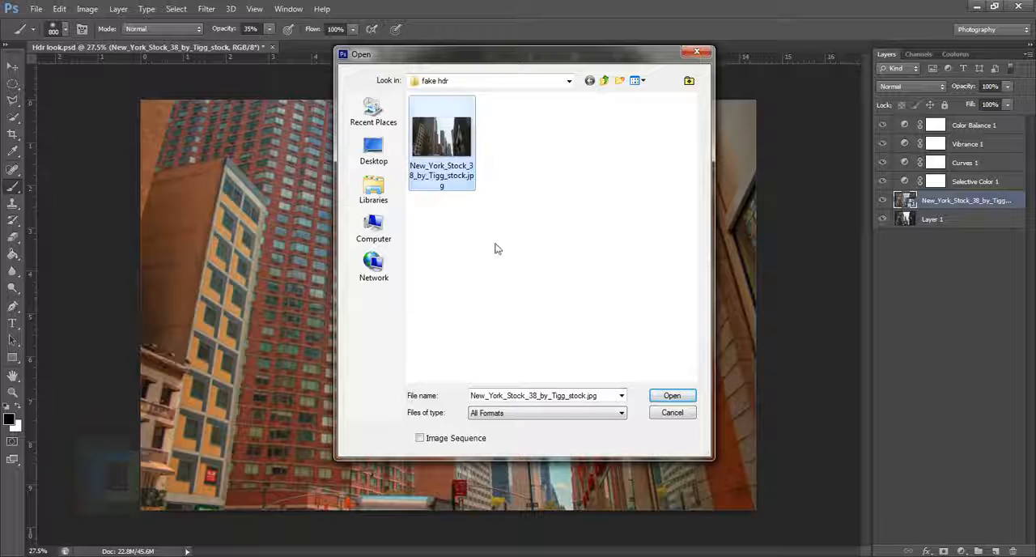
{"action": "left_click", "coordinate": [673, 395]}
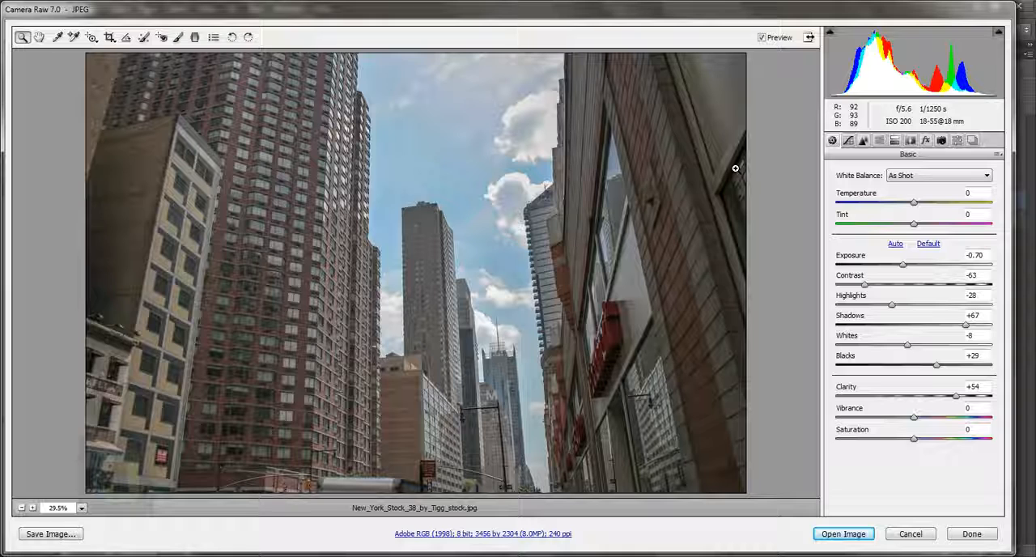
{"action": "left_click", "coordinate": [998, 154]}
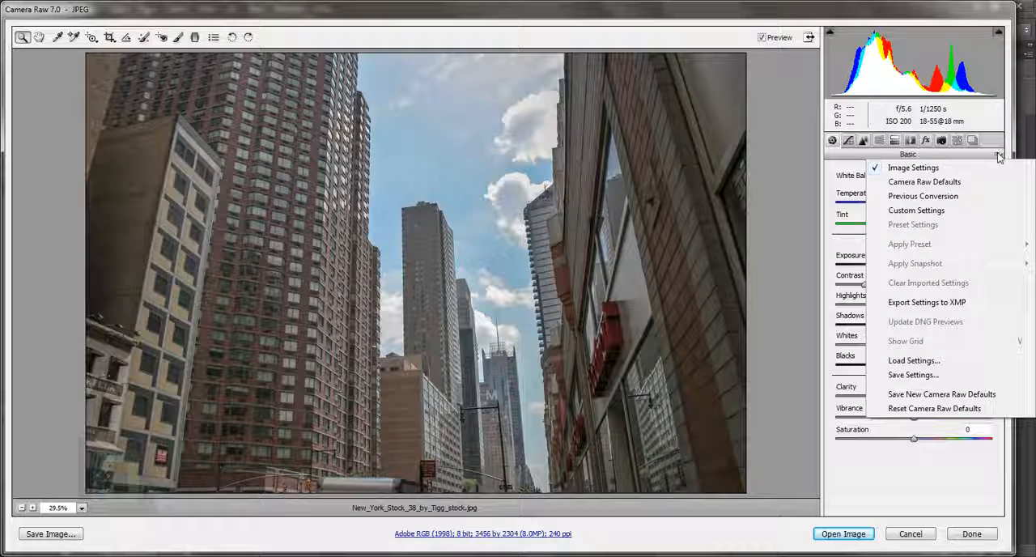
{"action": "left_click", "coordinate": [952, 185]}
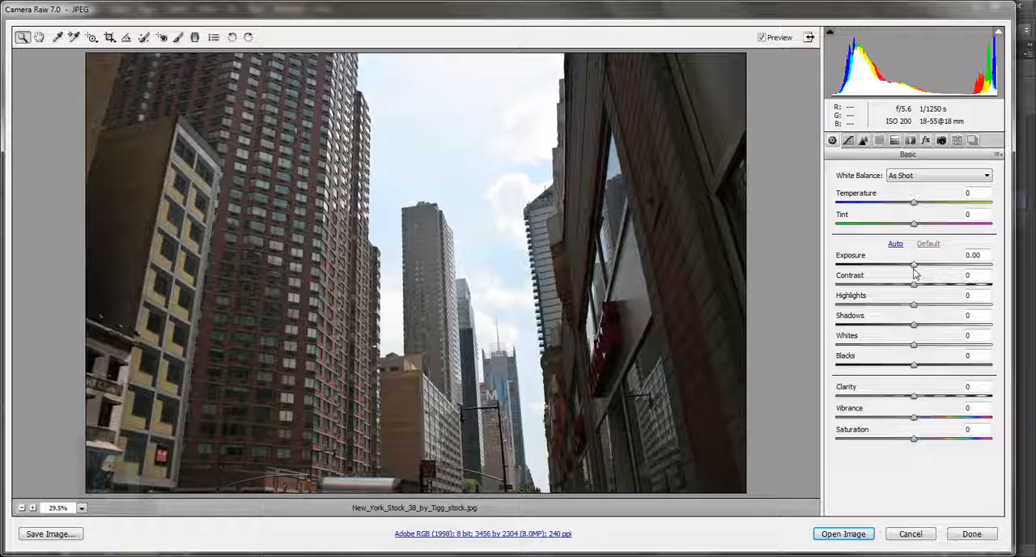
Set the photo's basic exposure to +0.50 and its contrast to -54
{"action": "left_click", "coordinate": [991, 257]}
{"action": "type", "text": "0.50"}
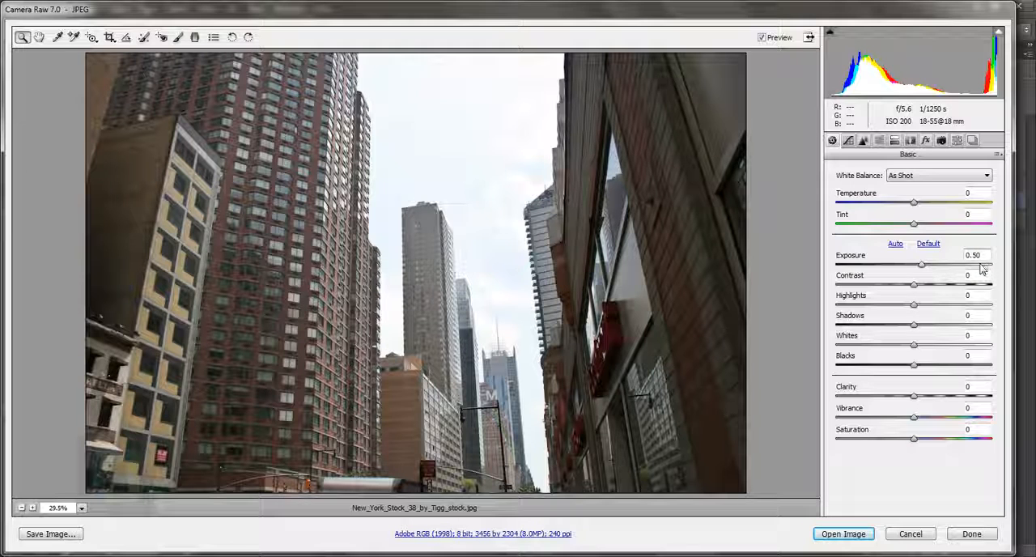
{"action": "key", "text": "Tab"}
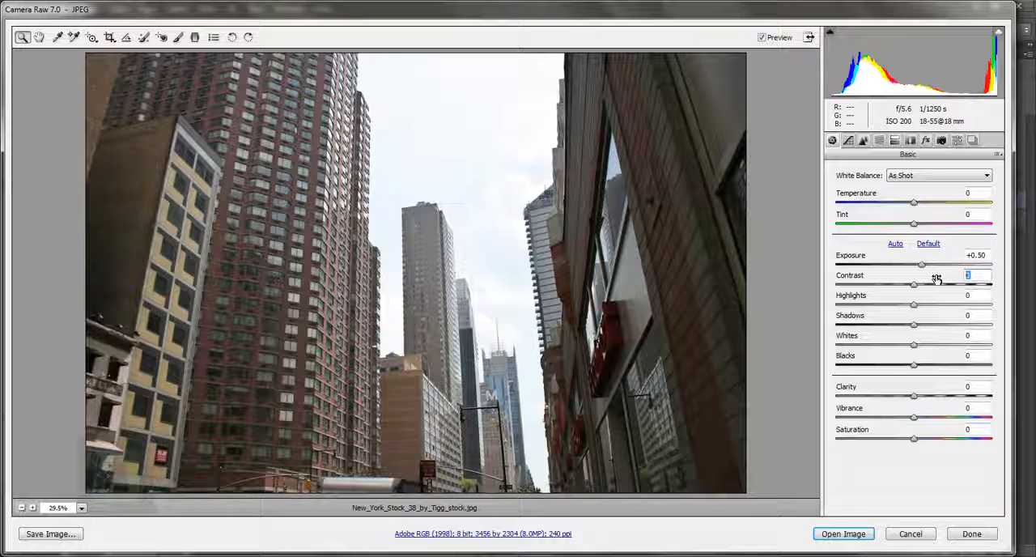
{"action": "type", "text": "-54"}
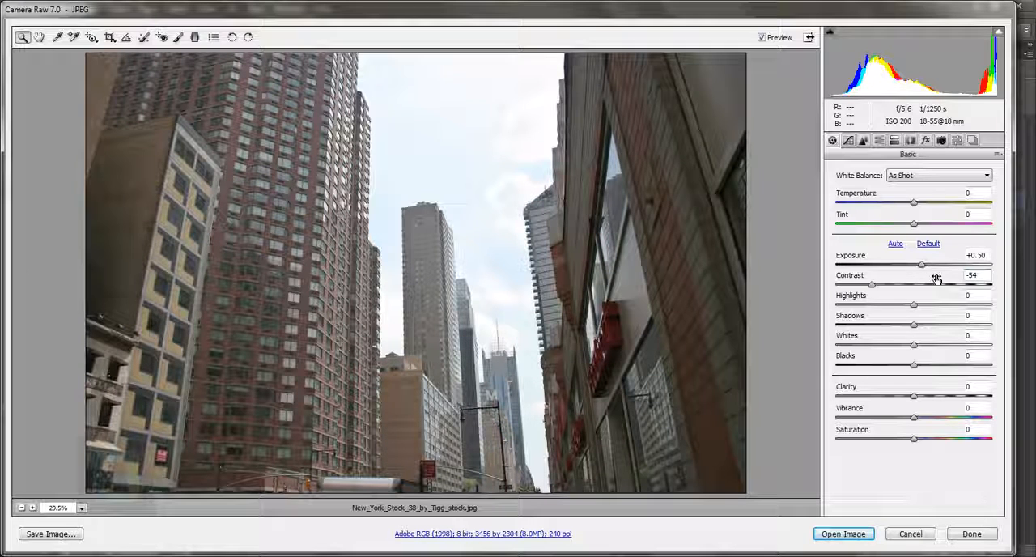
Lower the photo's highlights to -83 and raise its shadows to +55 in the basic adjustments
{"action": "key", "text": "Tab"}
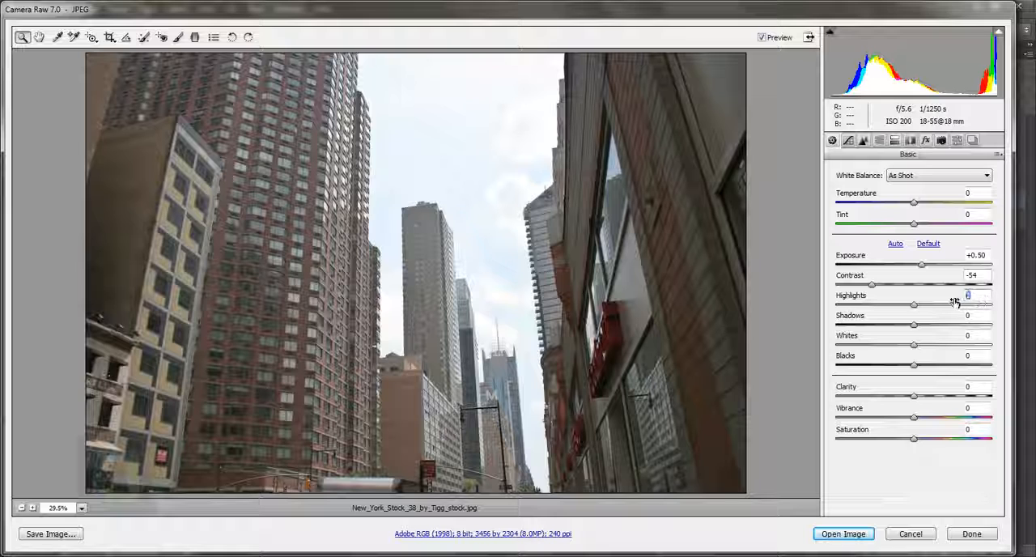
{"action": "type", "text": "-85"}
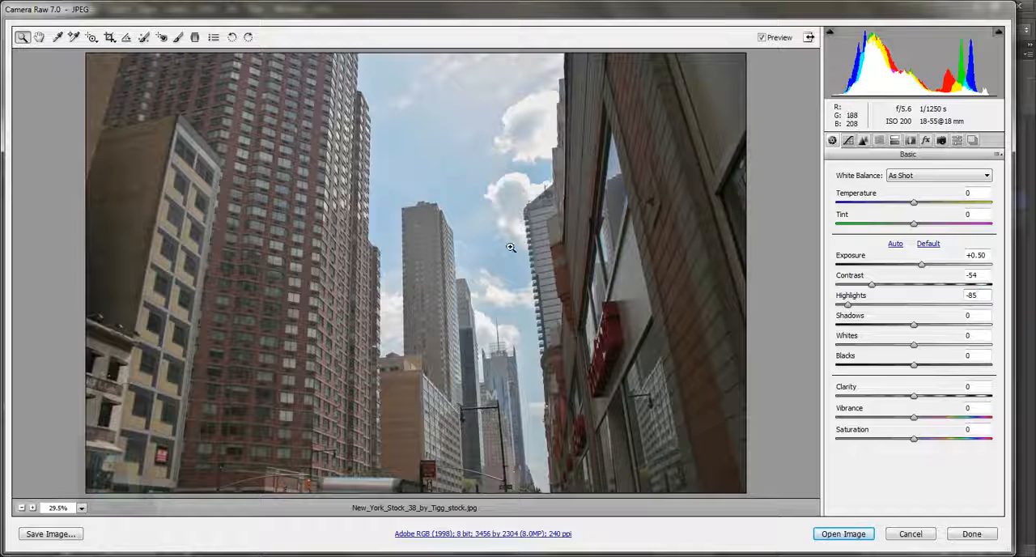
{"action": "mouse_move", "coordinate": [848, 304]}
{"action": "left_mouse_down"}
{"action": "mouse_move", "coordinate": [927, 308]}
{"action": "mouse_move", "coordinate": [841, 316]}
{"action": "mouse_move", "coordinate": [860, 318]}
{"action": "left_mouse_up"}
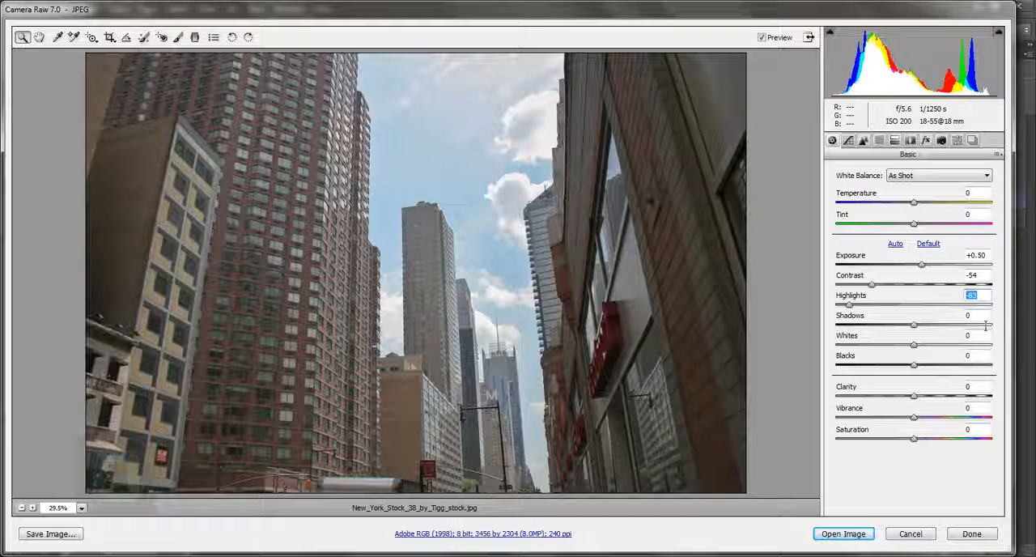
{"action": "key", "text": "Tab"}
{"action": "type", "text": "54"}
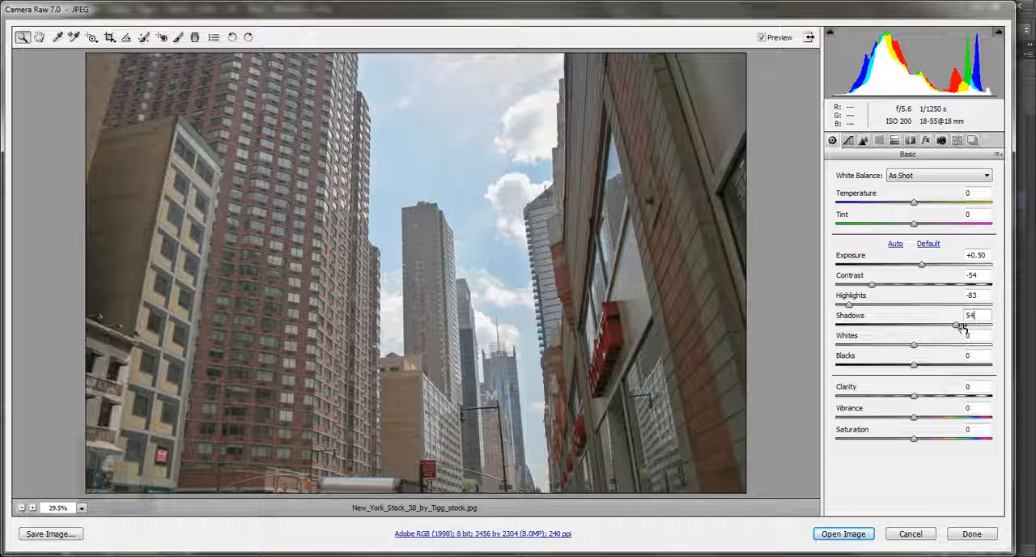
{"action": "double_click", "coordinate": [957, 326]}
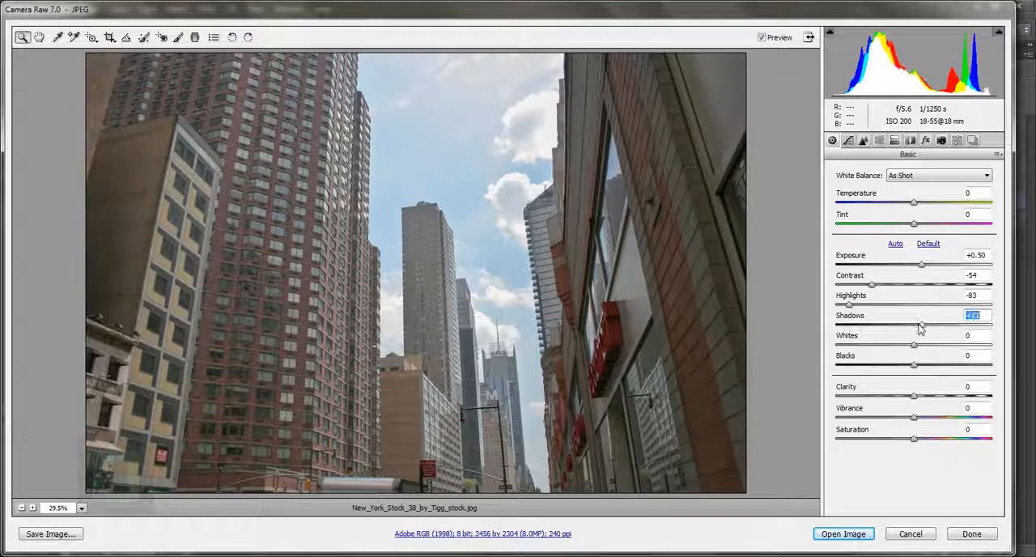
{"action": "left_click_drag", "start_coordinate": [915, 327], "coordinate": [960, 334]}
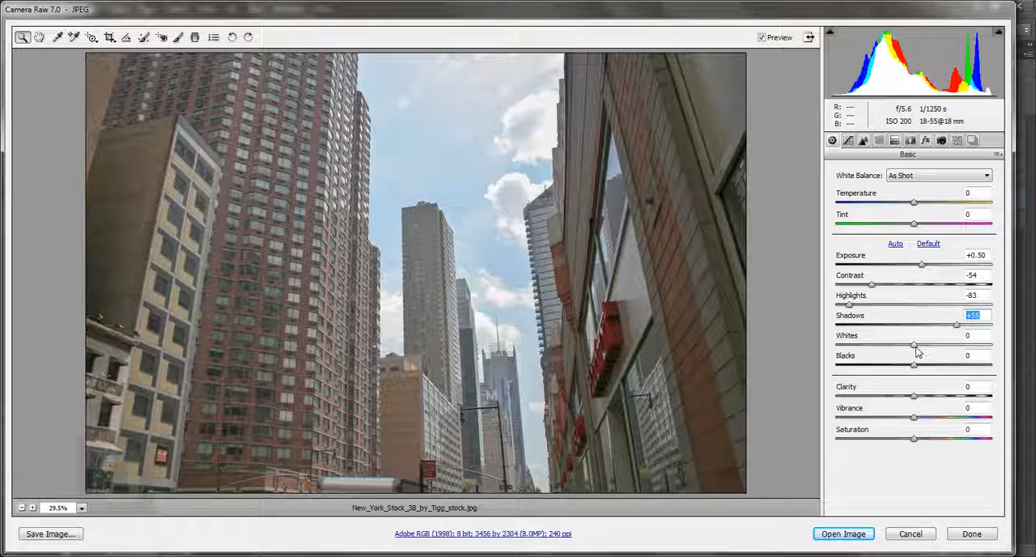
Reduce the photo's whites to -48 in the basic adjustments
{"action": "left_click", "coordinate": [982, 338]}
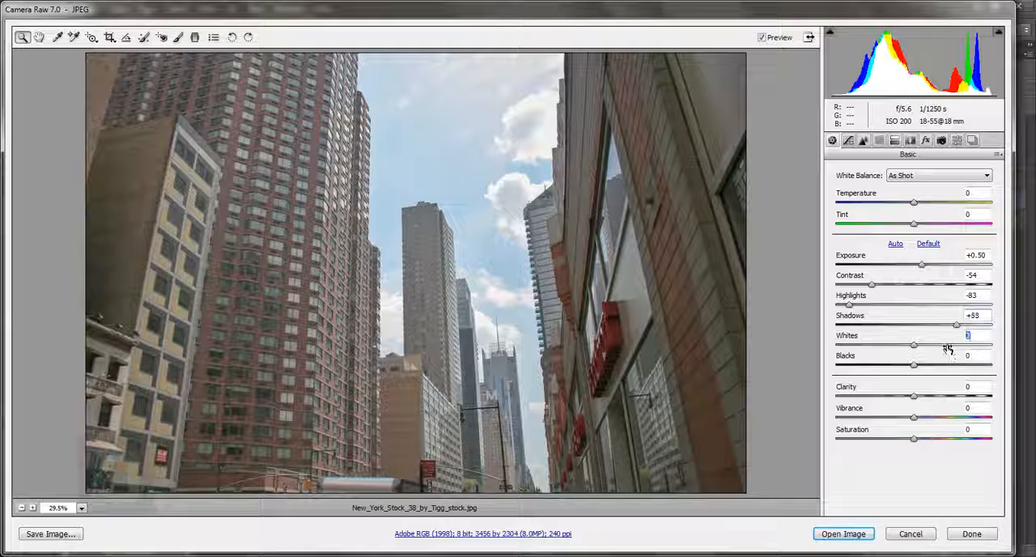
{"action": "type", "text": "-38"}
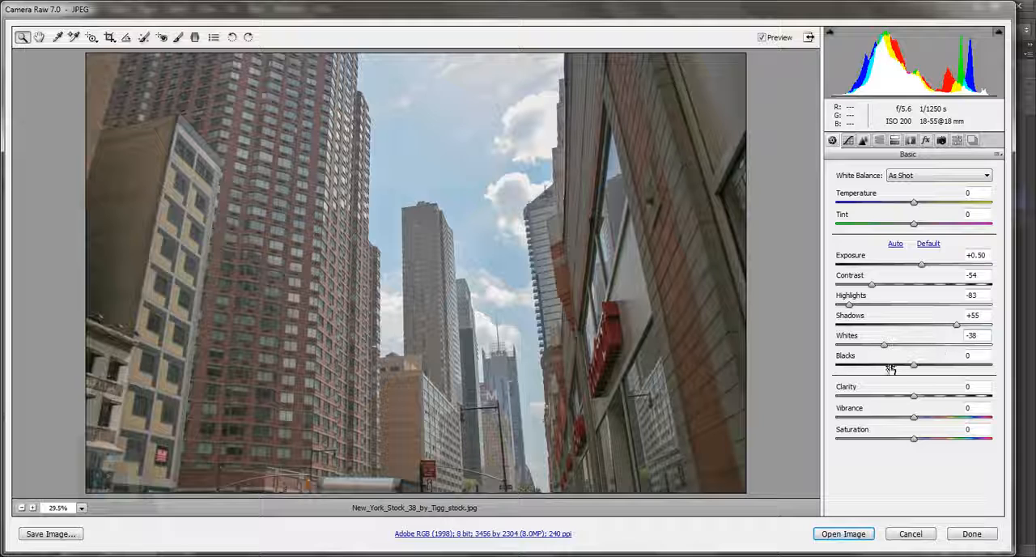
{"action": "mouse_move", "coordinate": [884, 346]}
{"action": "left_mouse_down"}
{"action": "mouse_move", "coordinate": [834, 354]}
{"action": "mouse_move", "coordinate": [878, 350]}
{"action": "left_mouse_up"}
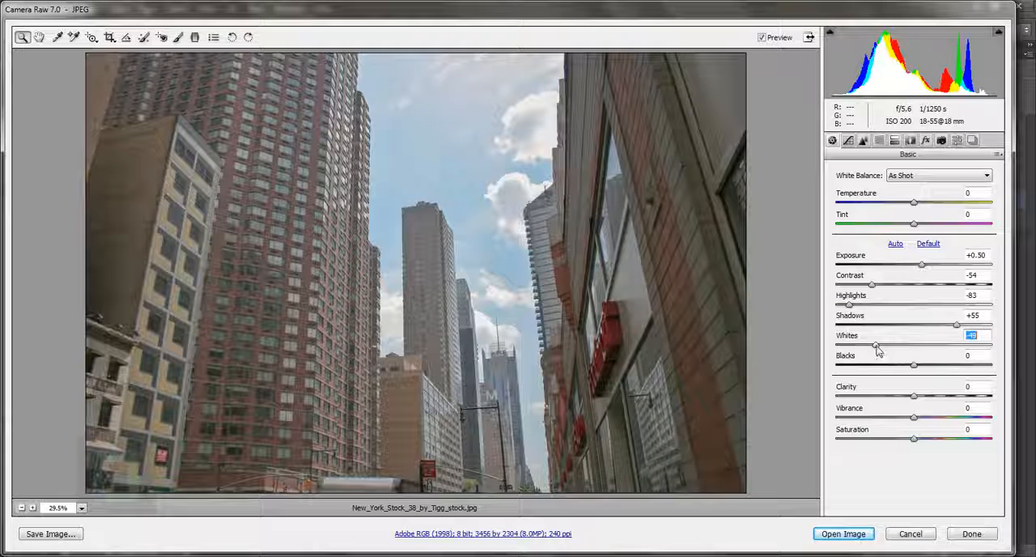
{"action": "left_click_drag", "start_coordinate": [877, 346], "coordinate": [878, 349]}
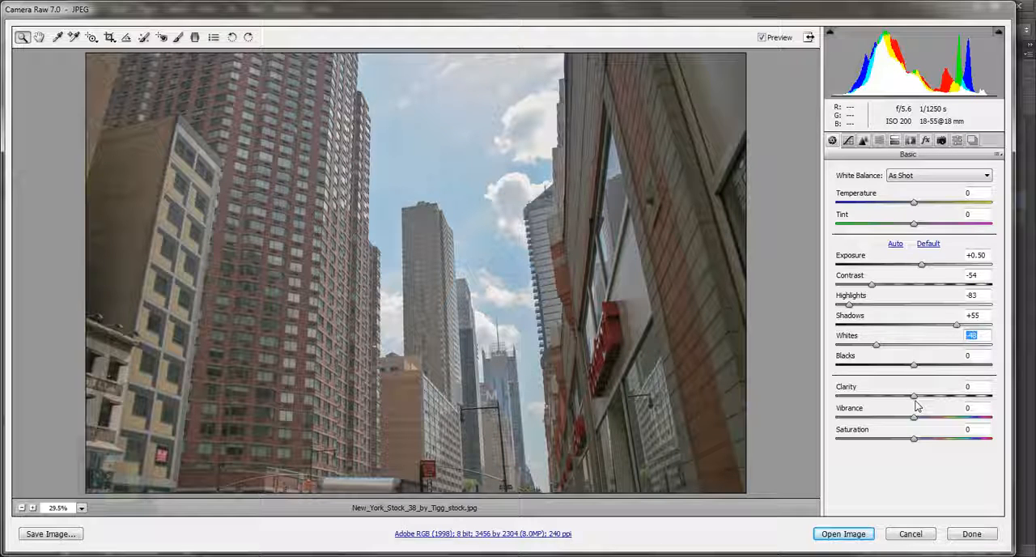
Try strong and weak clarity amounts on the photo and settle on a clarity of +38
{"action": "left_click_drag", "start_coordinate": [913, 396], "coordinate": [989, 399]}
{"action": "mouse_move", "coordinate": [980, 400]}
{"action": "left_mouse_down"}
{"action": "mouse_move", "coordinate": [923, 404]}
{"action": "mouse_move", "coordinate": [985, 404]}
{"action": "mouse_move", "coordinate": [974, 405]}
{"action": "left_mouse_up"}
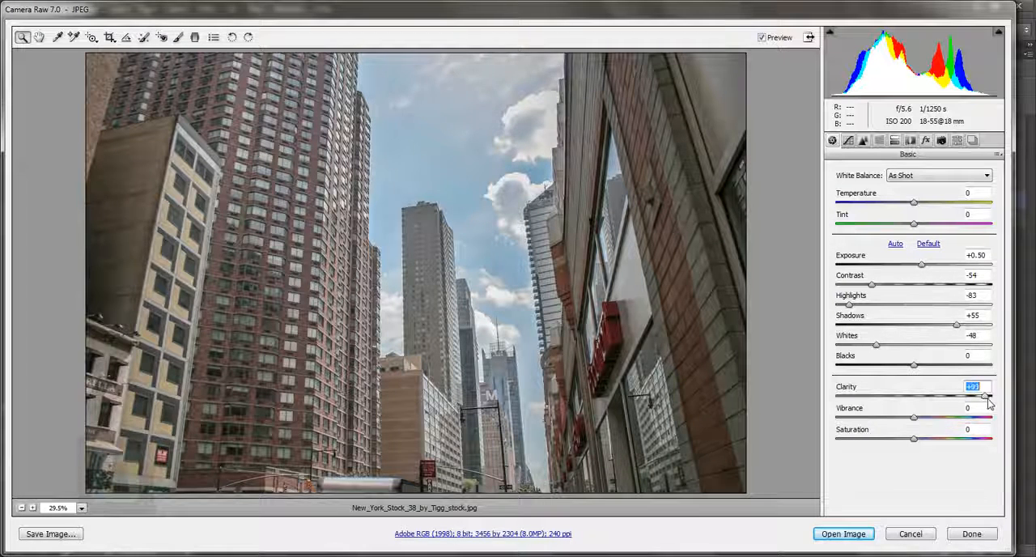
{"action": "left_click_drag", "start_coordinate": [990, 402], "coordinate": [939, 411]}
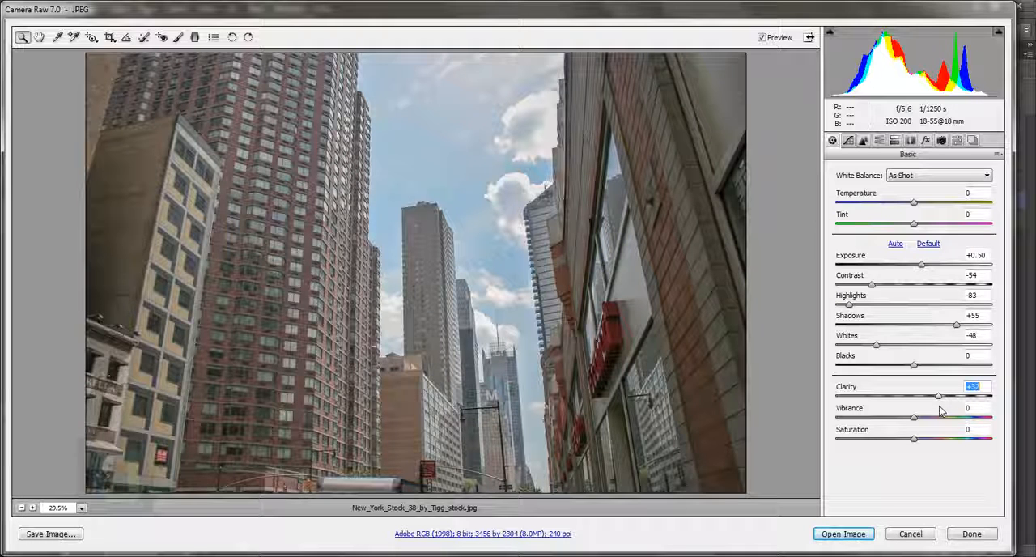
{"action": "left_click_drag", "start_coordinate": [939, 406], "coordinate": [943, 402]}
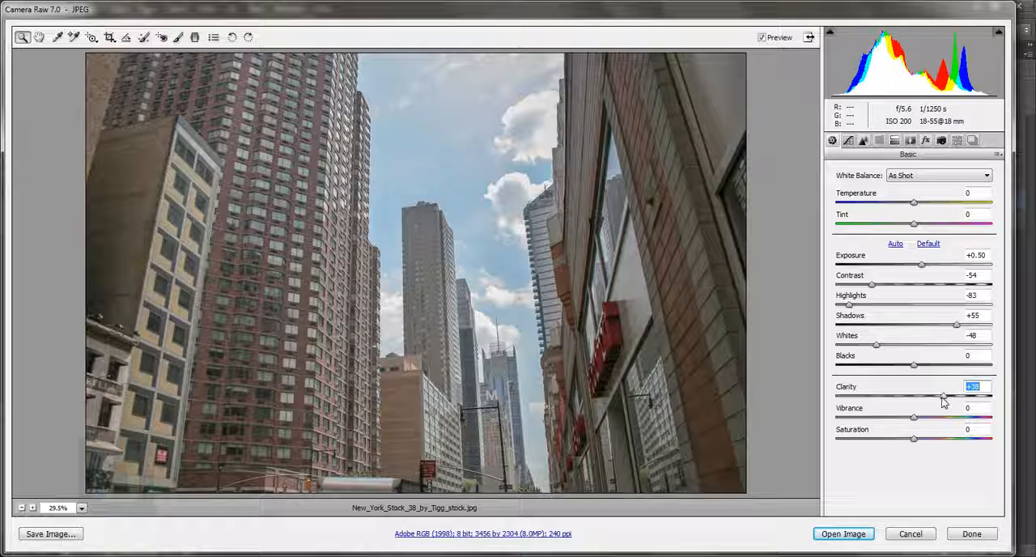
Try a sharpening amount of 91 with the brick building's windows magnified, and reset it to 0
{"action": "left_click", "coordinate": [863, 140]}
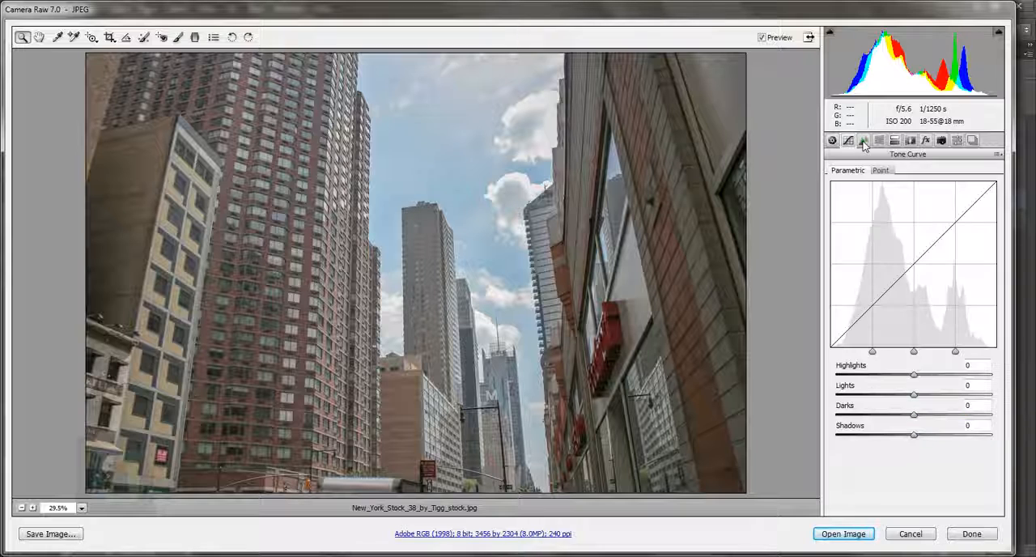
{"action": "left_click", "coordinate": [863, 142]}
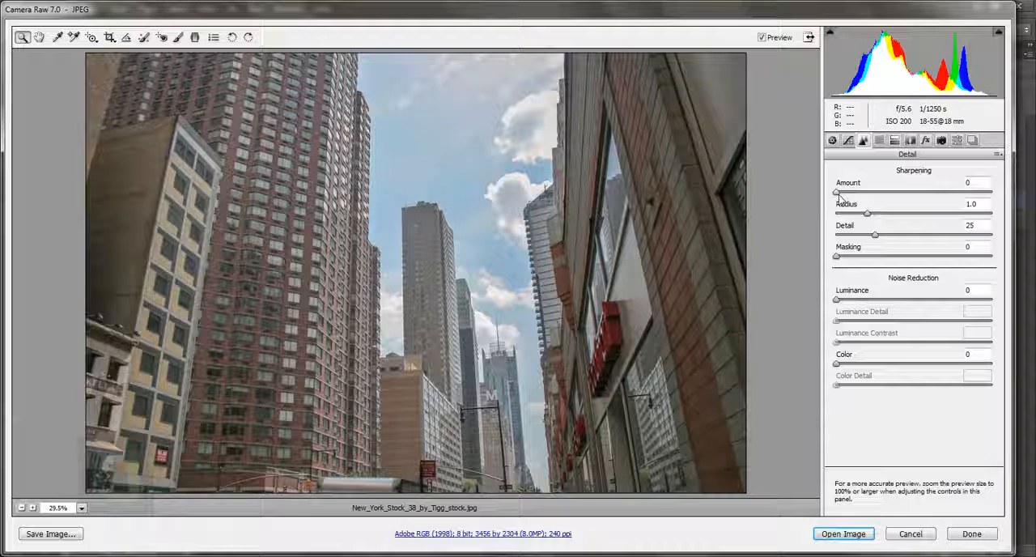
{"action": "left_click_drag", "start_coordinate": [839, 194], "coordinate": [656, 194]}
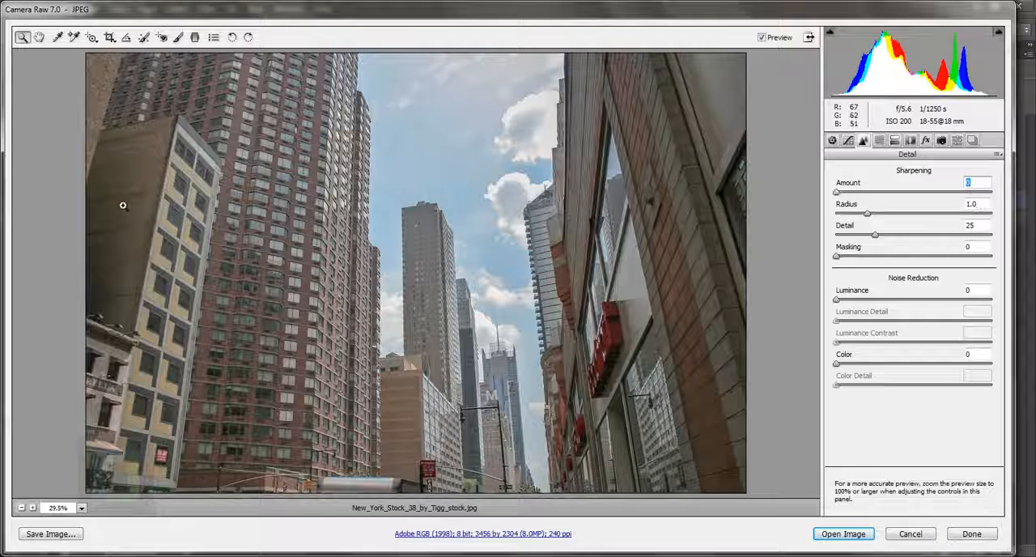
{"action": "left_click_drag", "start_coordinate": [192, 157], "coordinate": [301, 220]}
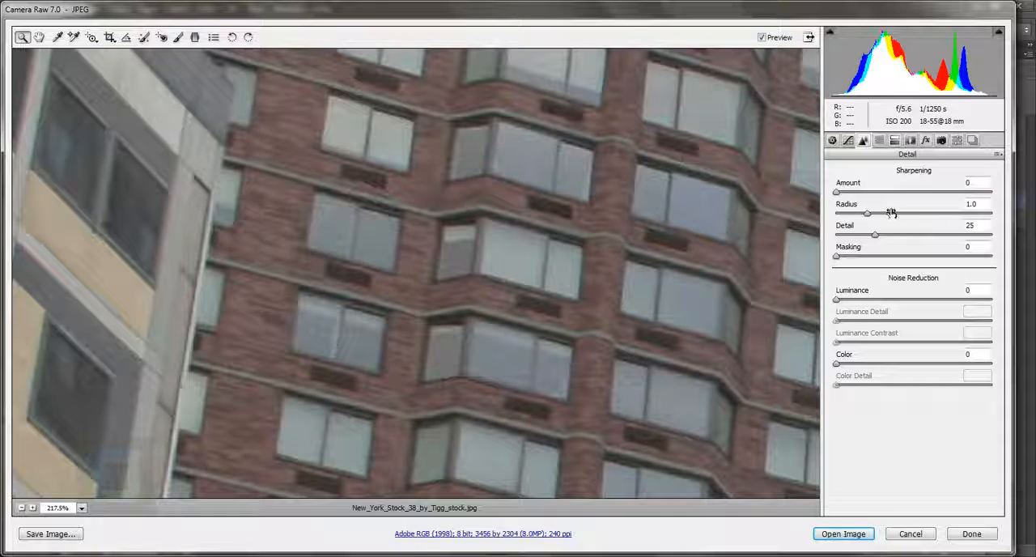
{"action": "left_click_drag", "start_coordinate": [841, 197], "coordinate": [934, 202]}
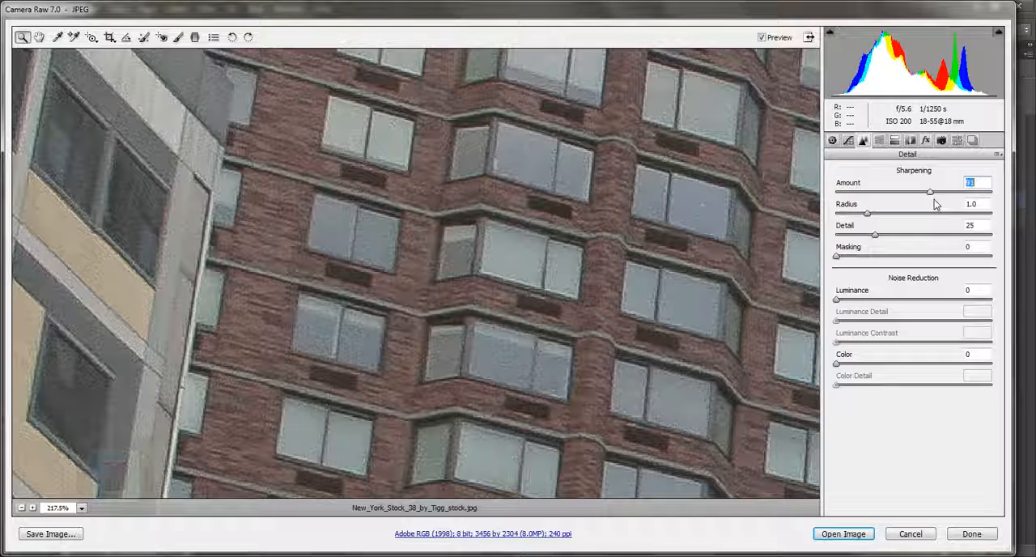
{"action": "double_click", "coordinate": [934, 199]}
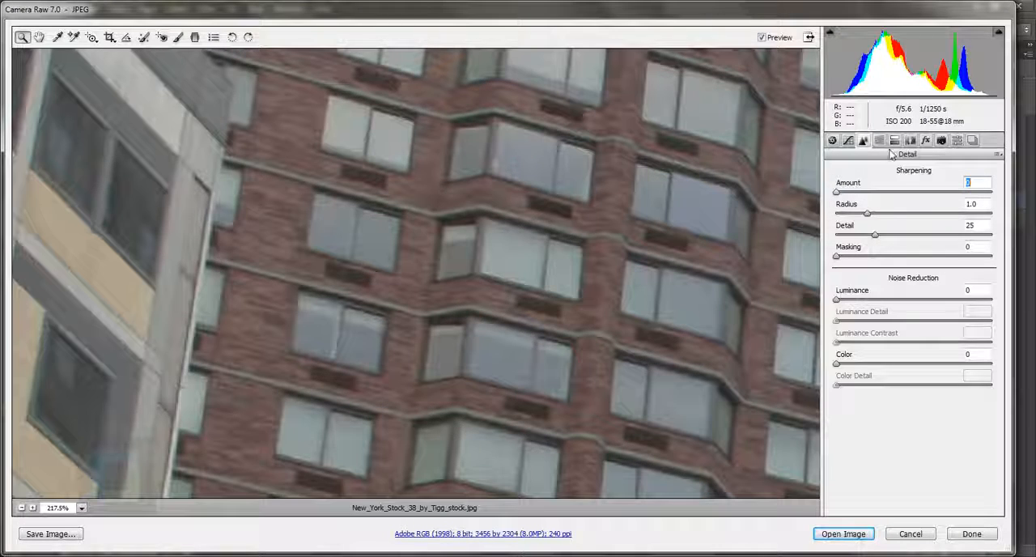
Return to the basic adjustments and raise the photo's clarity slightly to +43
{"action": "left_click", "coordinate": [833, 141]}
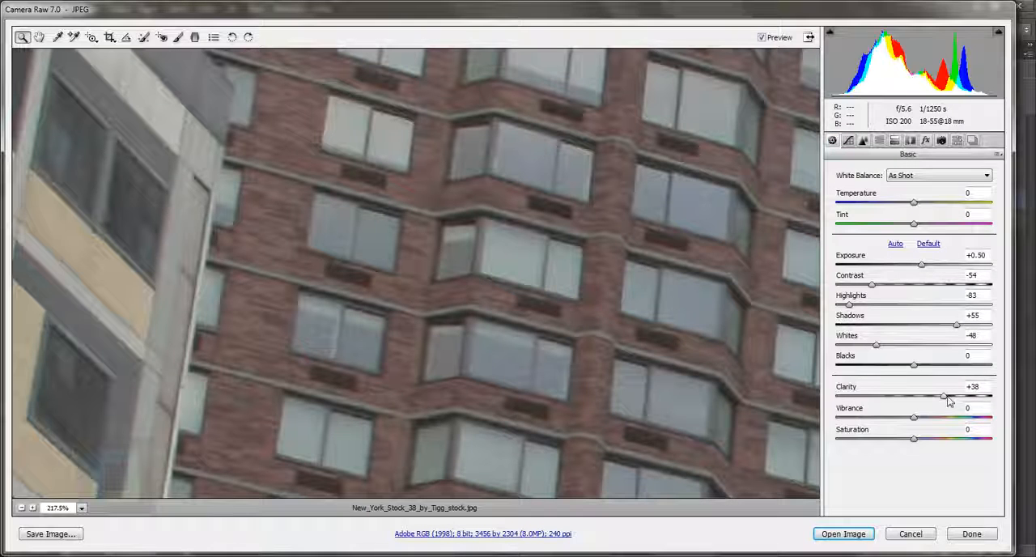
{"action": "mouse_move", "coordinate": [948, 401]}
{"action": "left_mouse_down"}
{"action": "mouse_move", "coordinate": [918, 400]}
{"action": "mouse_move", "coordinate": [966, 405]}
{"action": "mouse_move", "coordinate": [957, 403]}
{"action": "left_mouse_up"}
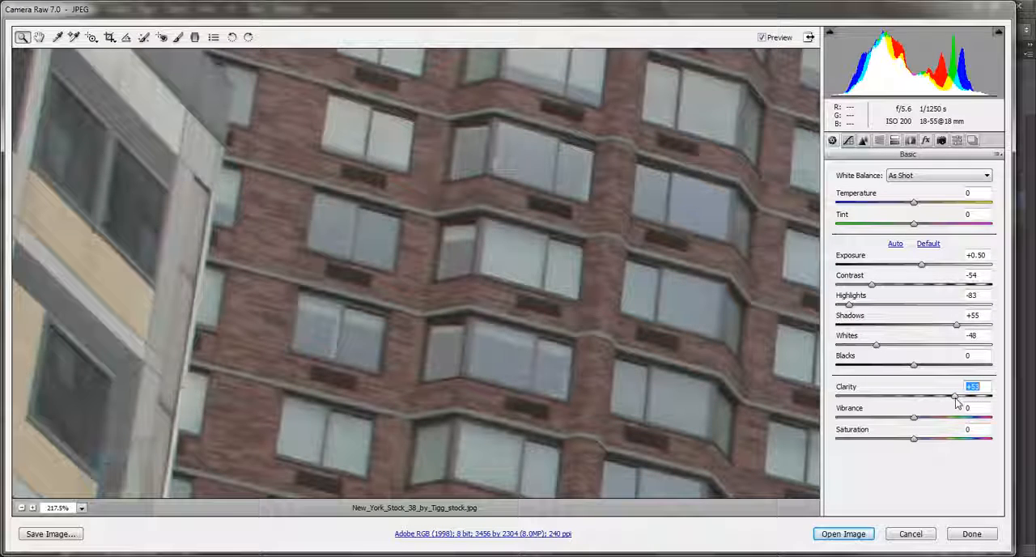
Show the parametric tone curve settings and zoom the preview out to 33.3% to view the photo
{"action": "left_click", "coordinate": [848, 141]}
{"action": "left_click", "coordinate": [847, 140]}
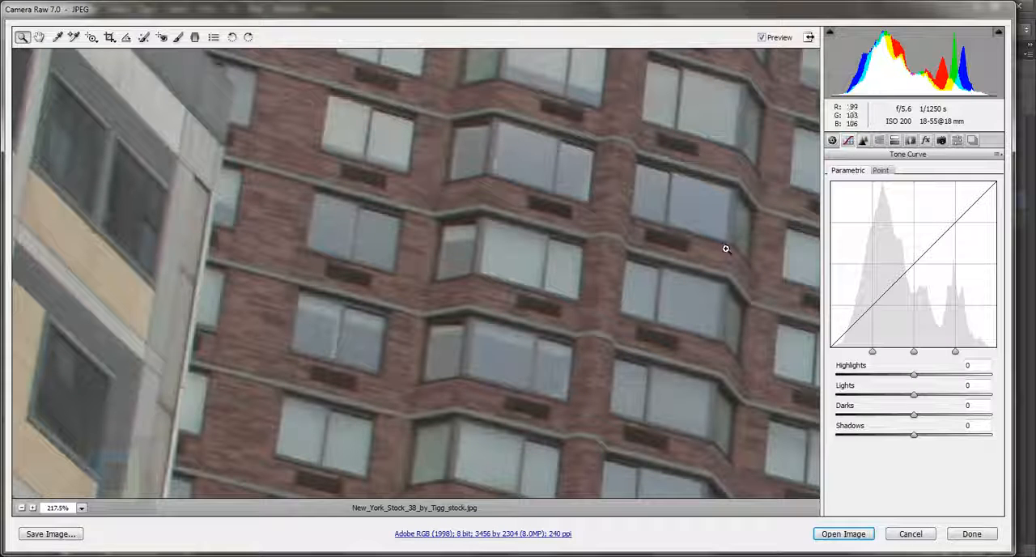
{"action": "scroll", "coordinate": [727, 246], "scroll_direction": "down", "scroll_amount": 3}
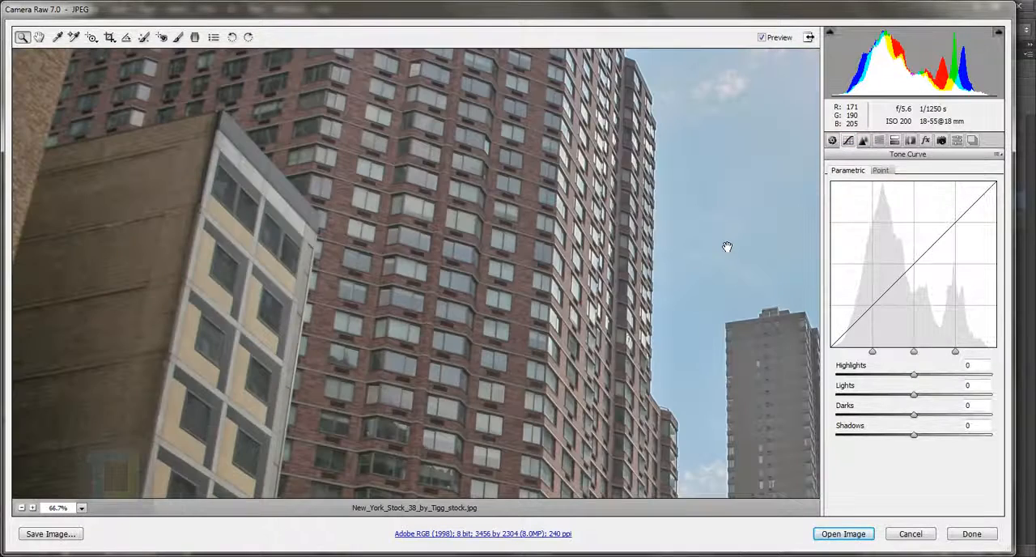
{"action": "scroll", "coordinate": [726, 247], "scroll_direction": "down", "scroll_amount": 1}
{"action": "scroll", "coordinate": [723, 244], "scroll_direction": "down", "scroll_amount": 1}
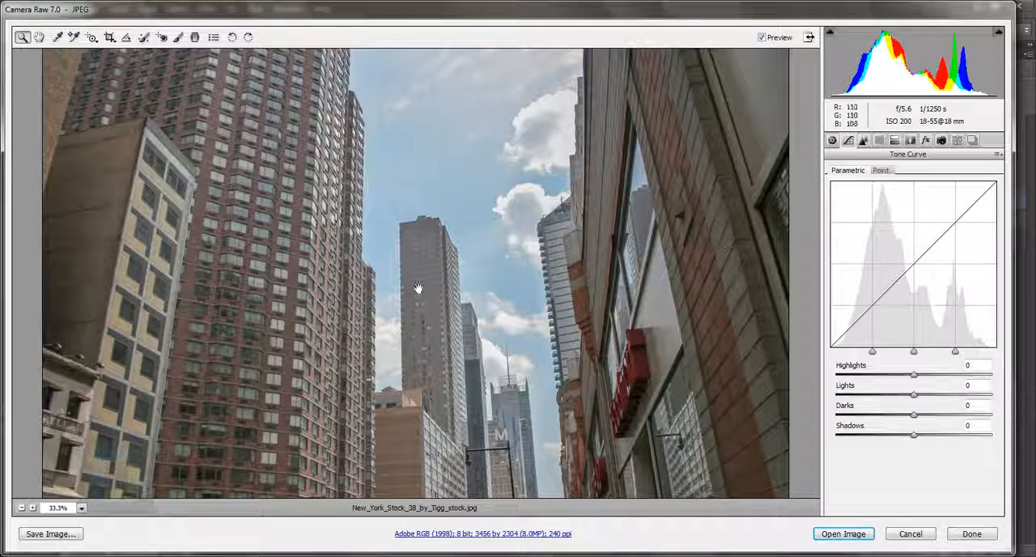
Set the parametric tone curve's highlights to +14 and its lights to -16
{"action": "scroll", "coordinate": [269, 273], "scroll_direction": "up", "scroll_amount": 1}
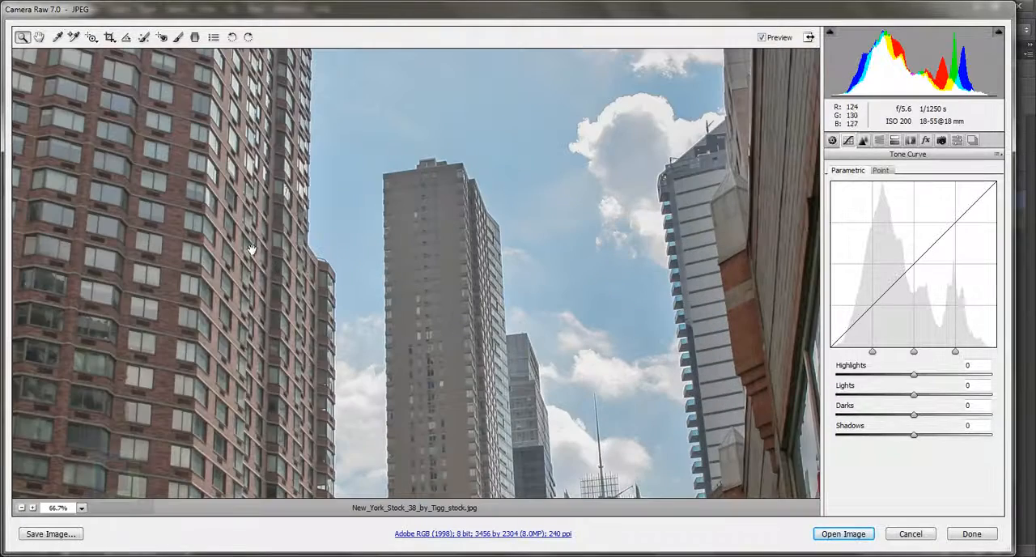
{"action": "scroll", "coordinate": [250, 249], "scroll_direction": "up", "scroll_amount": 1}
{"action": "left_click_drag", "start_coordinate": [250, 249], "coordinate": [525, 359]}
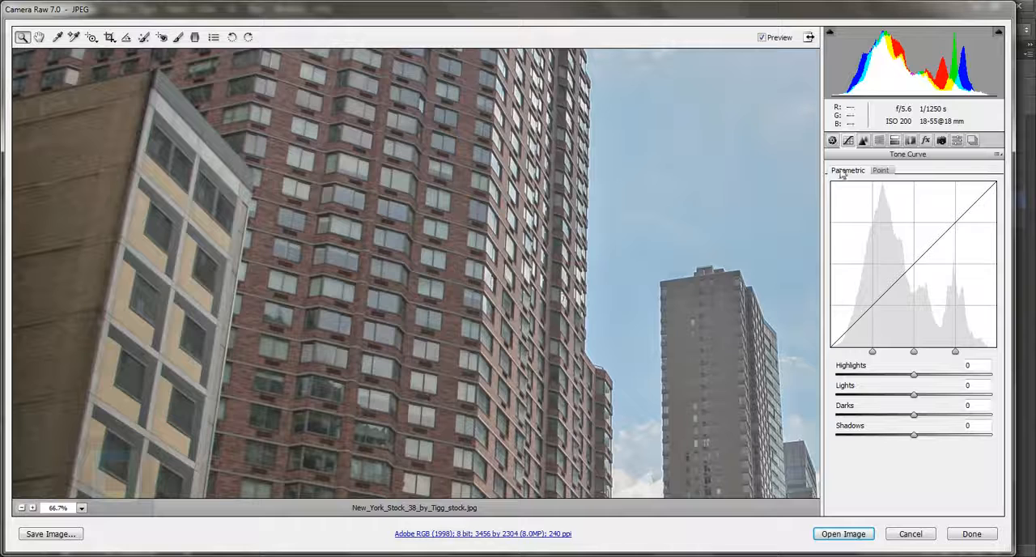
{"action": "left_click", "coordinate": [832, 141]}
{"action": "left_click", "coordinate": [847, 141]}
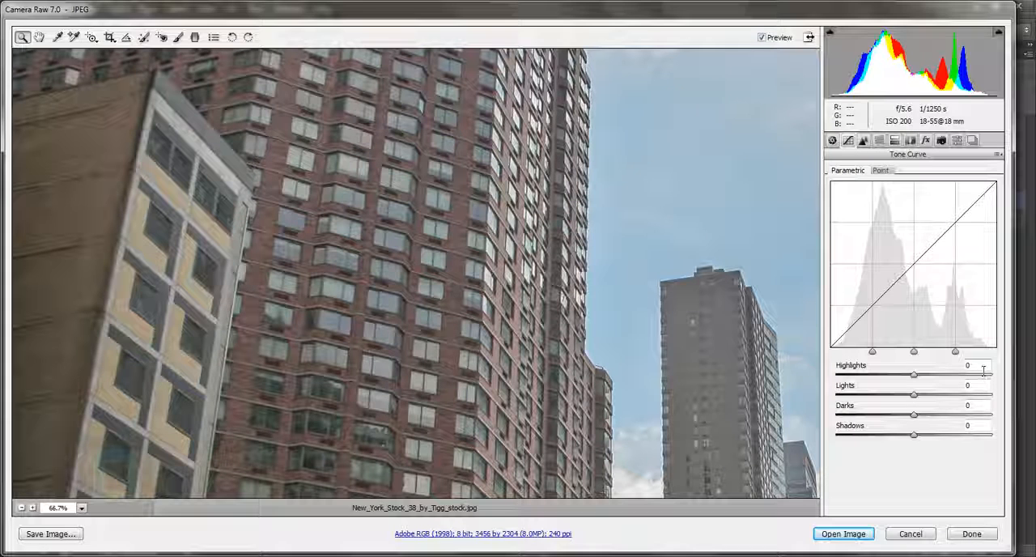
{"action": "left_click_drag", "start_coordinate": [984, 371], "coordinate": [964, 371]}
{"action": "type", "text": "13"}
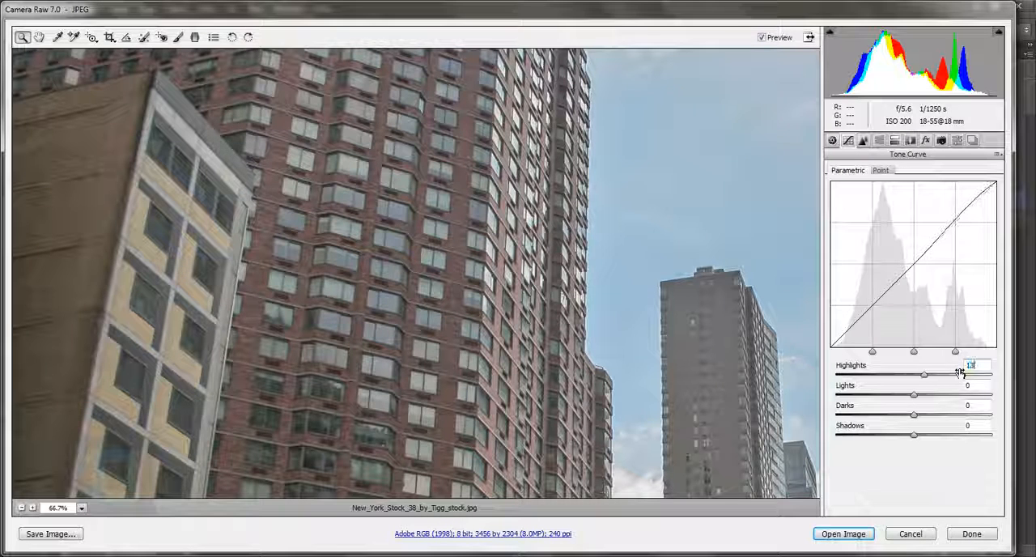
{"action": "key", "text": "Return"}
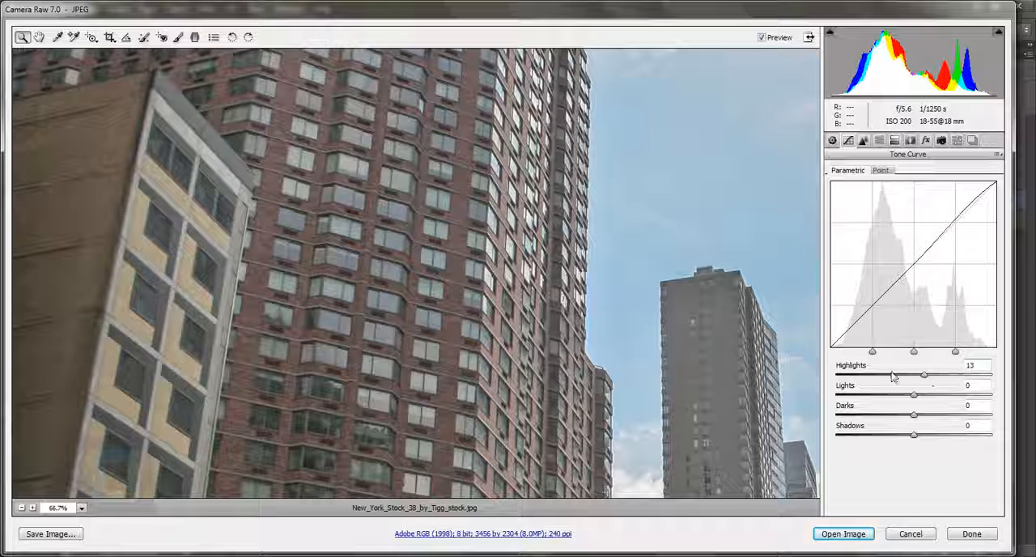
{"action": "key", "text": "ctrl+minus"}
{"action": "key", "text": "ctrl+minus"}
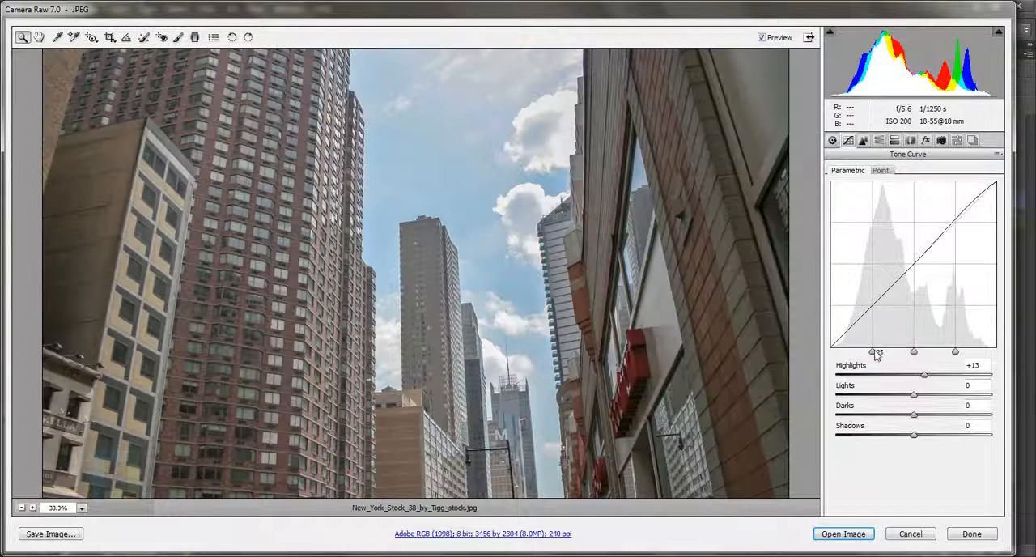
{"action": "mouse_move", "coordinate": [927, 378]}
{"action": "left_mouse_down"}
{"action": "mouse_move", "coordinate": [910, 374]}
{"action": "mouse_move", "coordinate": [936, 377]}
{"action": "mouse_move", "coordinate": [927, 379]}
{"action": "left_mouse_up"}
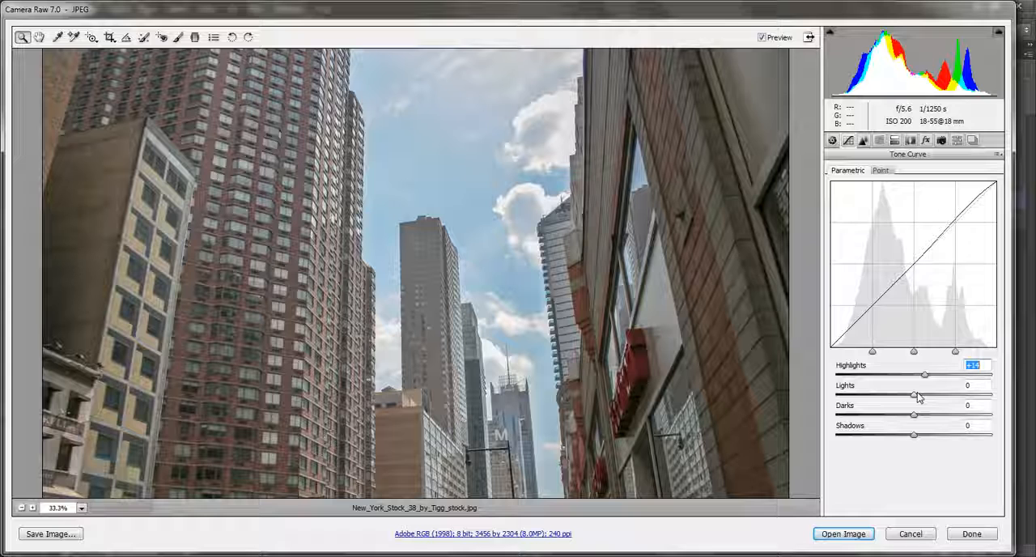
{"action": "key", "text": "Tab"}
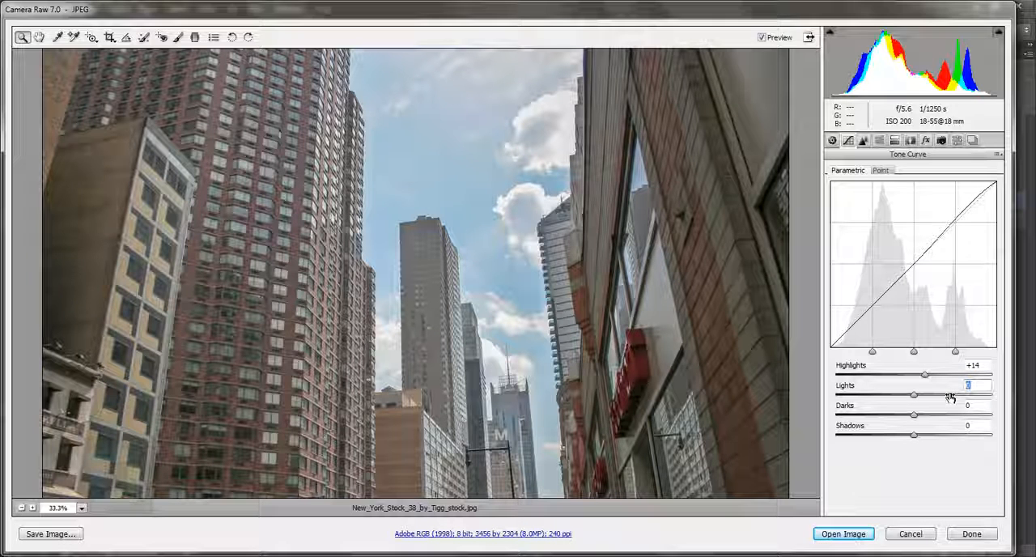
{"action": "type", "text": "-16"}
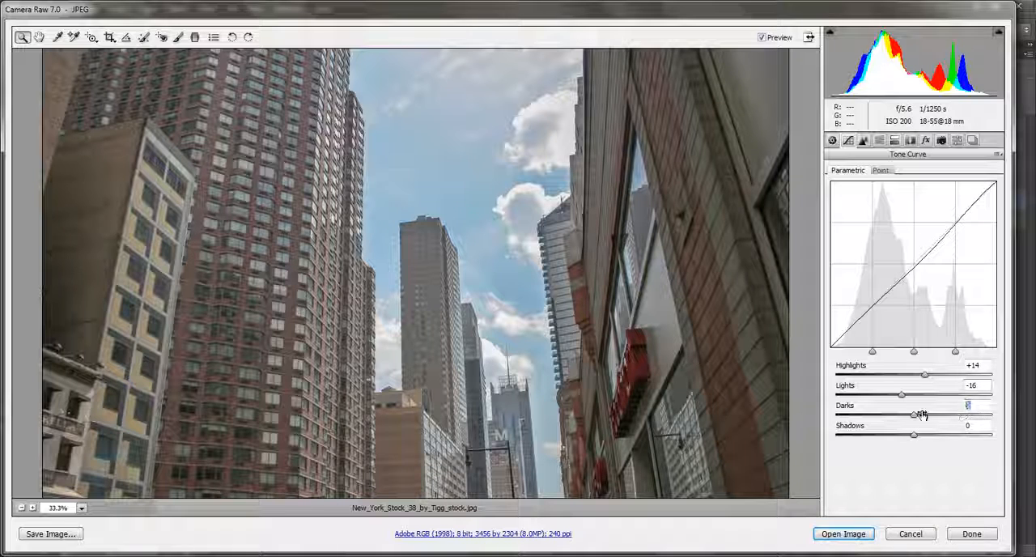
Try darks amounts of -12 and +22 on the tone curve, and settle on +18
{"action": "left_click", "coordinate": [919, 414]}
{"action": "type", "text": "-12"}
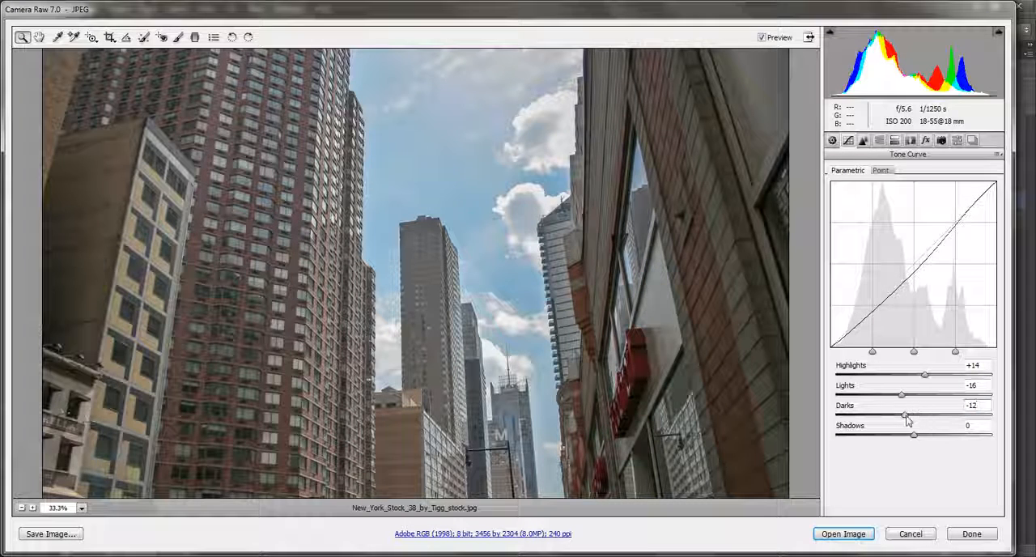
{"action": "left_click_drag", "start_coordinate": [906, 416], "coordinate": [933, 427]}
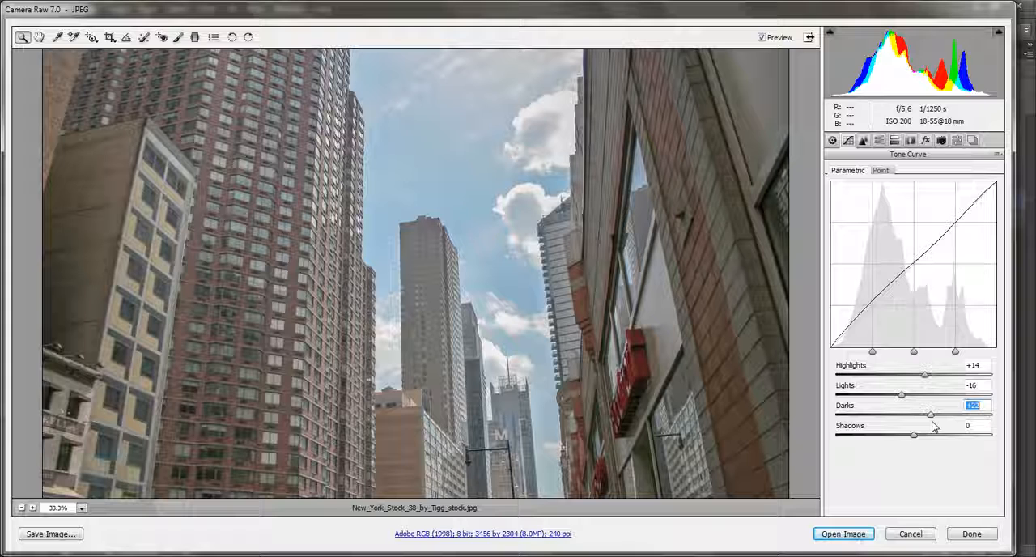
{"action": "key", "text": "Down"}
{"action": "key", "text": "Down"}
{"action": "key", "text": "Down"}
{"action": "key", "text": "Down"}
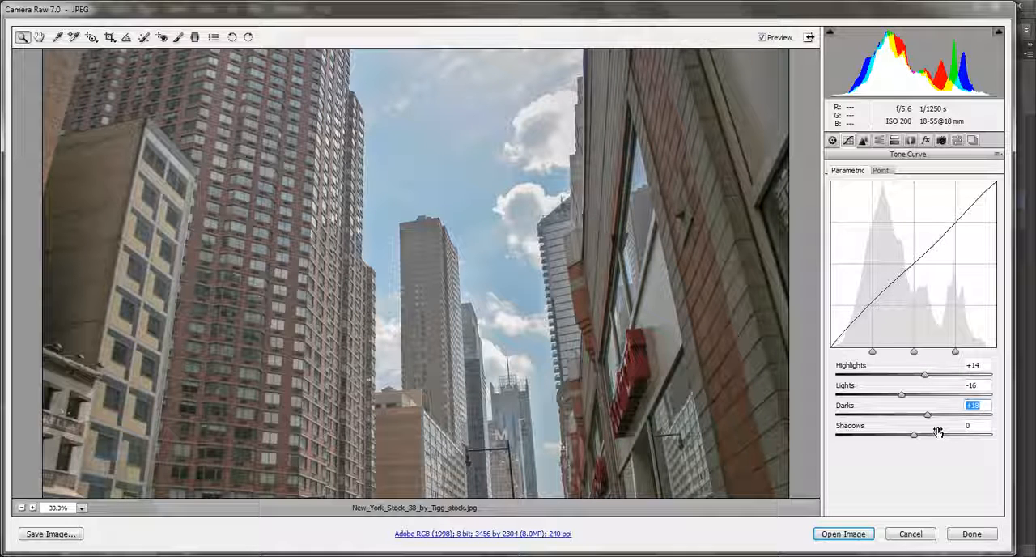
{"action": "key", "text": "Down"}
{"action": "key", "text": "Down"}
Try slightly negative shadows amounts on the tone curve and settle on -6
{"action": "key", "text": "Tab"}
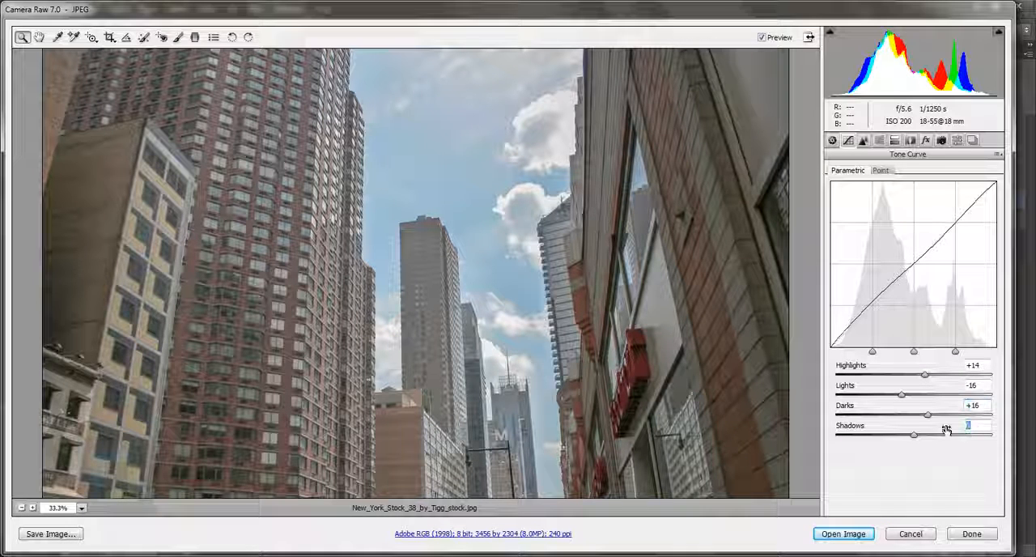
{"action": "type", "text": "-"}
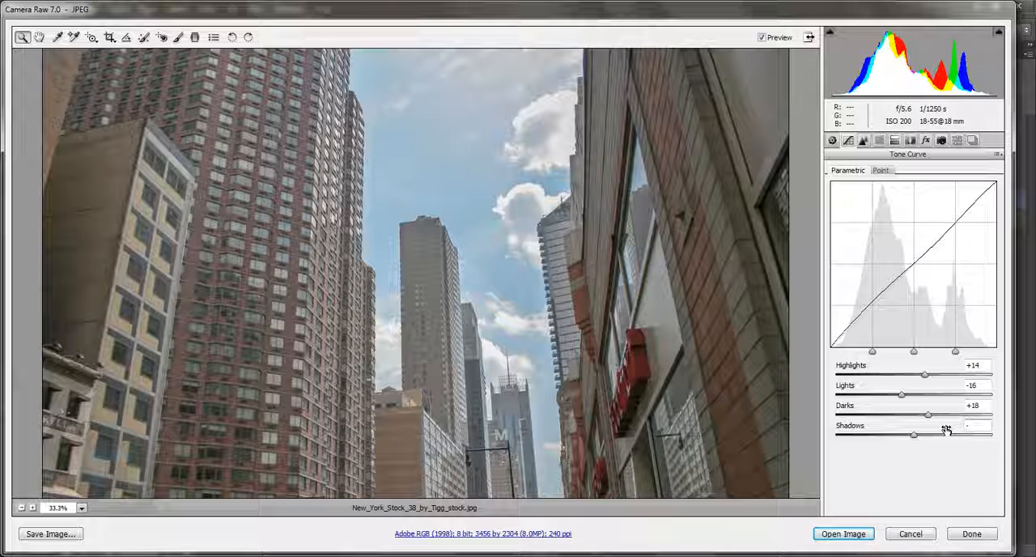
{"action": "type", "text": "8"}
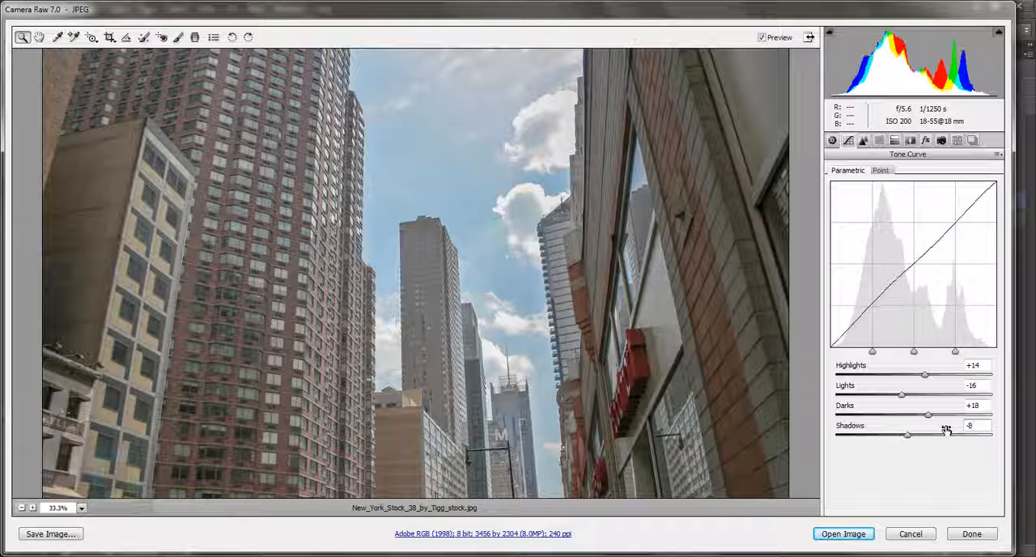
{"action": "left_click", "coordinate": [904, 437]}
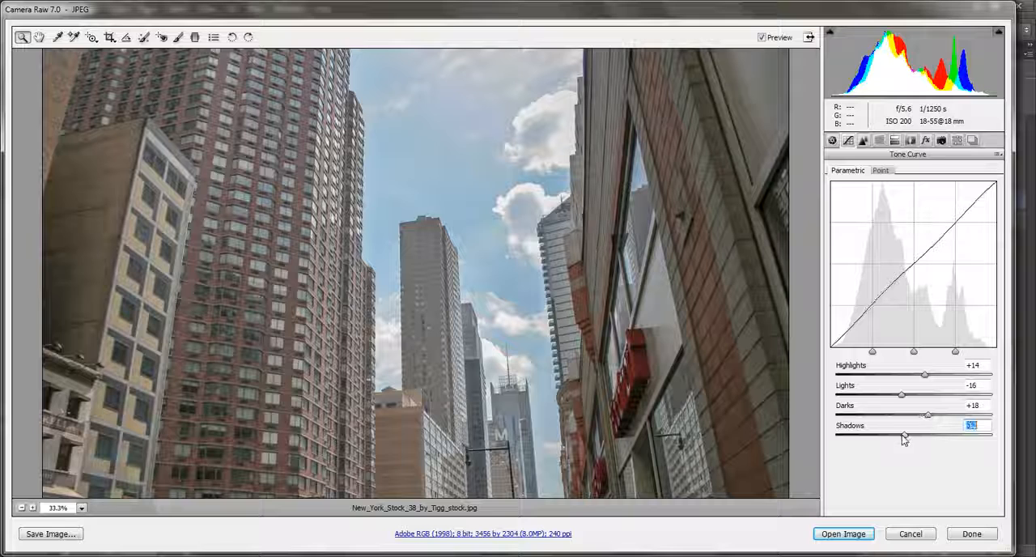
{"action": "left_click_drag", "start_coordinate": [904, 437], "coordinate": [909, 435]}
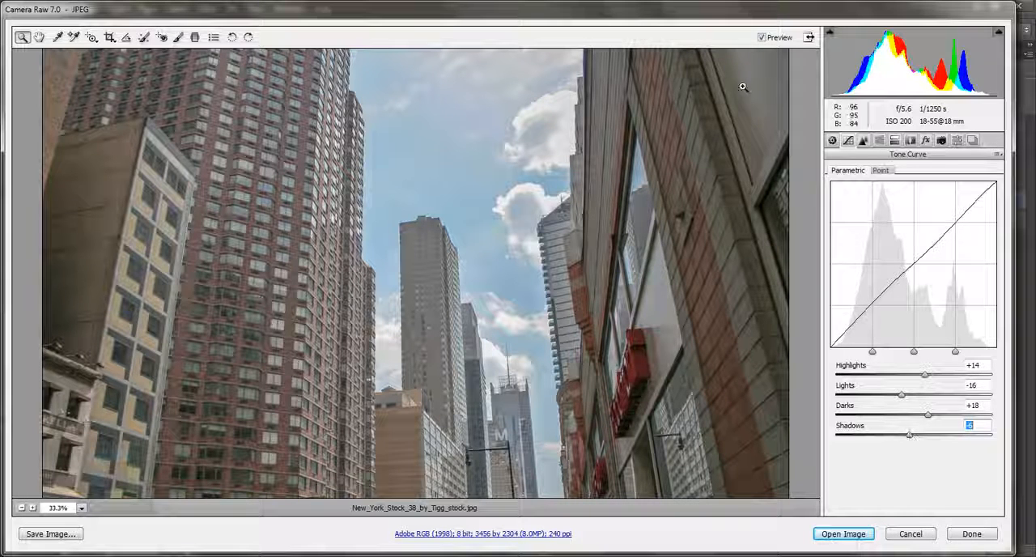
Compare the photo with and without the tone curve changes, and with and without the basic adjustments
{"action": "left_click", "coordinate": [765, 39]}
{"action": "left_click", "coordinate": [765, 39]}
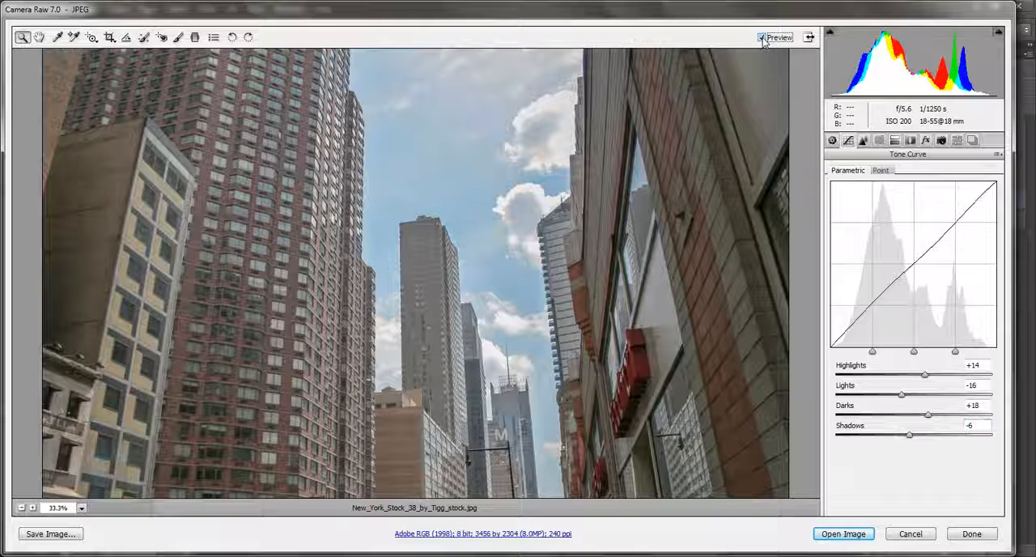
{"action": "left_click", "coordinate": [832, 140]}
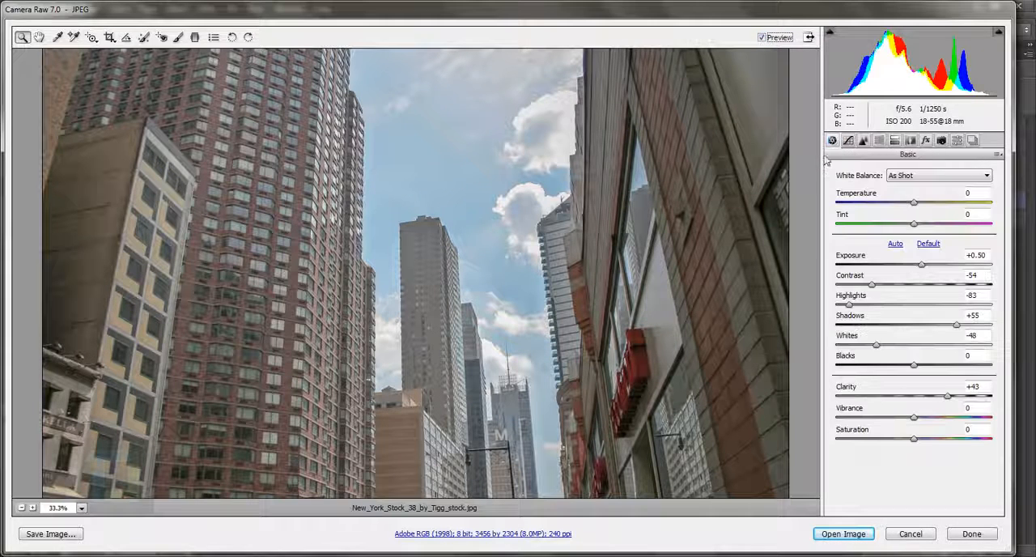
{"action": "left_click", "coordinate": [762, 39]}
{"action": "left_click", "coordinate": [761, 38]}
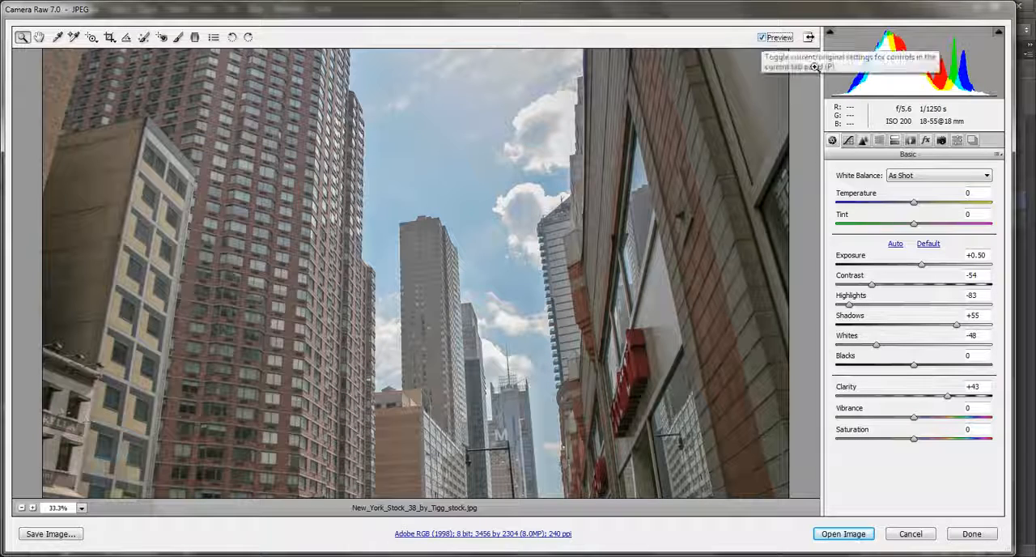
Switch the photo to the Camera Raw defaults for comparison and return to the custom settings
{"action": "left_click", "coordinate": [1000, 154]}
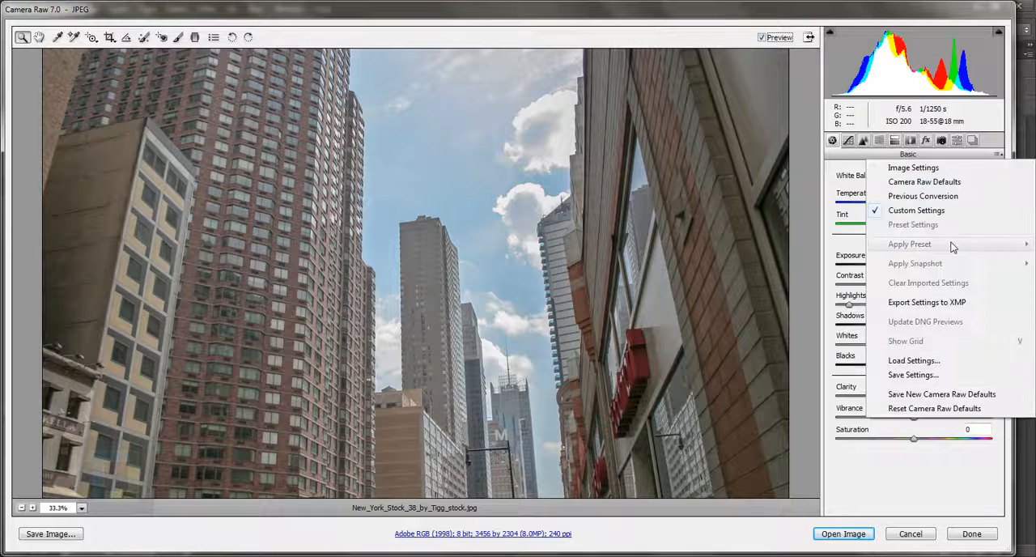
{"action": "left_click", "coordinate": [943, 182]}
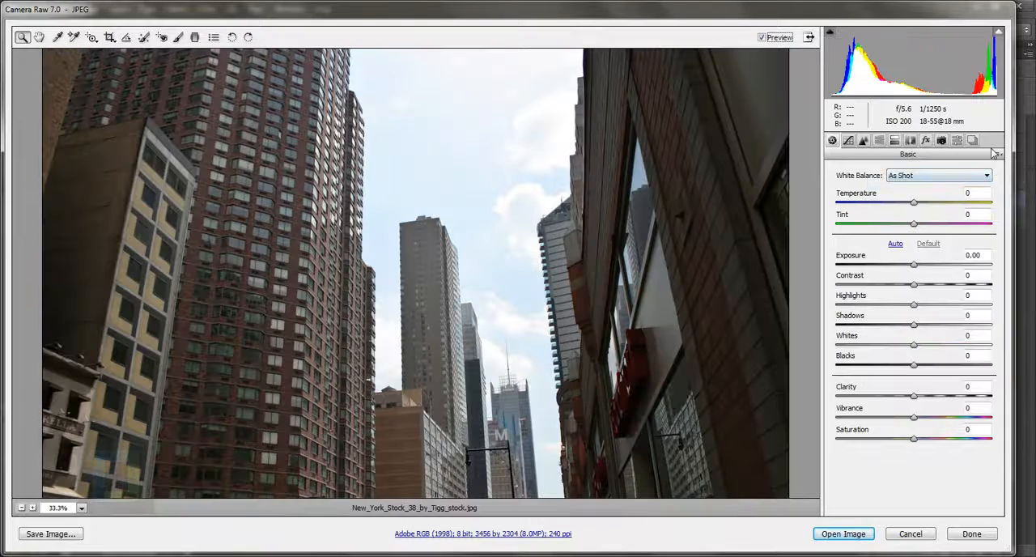
{"action": "left_click", "coordinate": [998, 155]}
{"action": "left_click", "coordinate": [930, 210]}
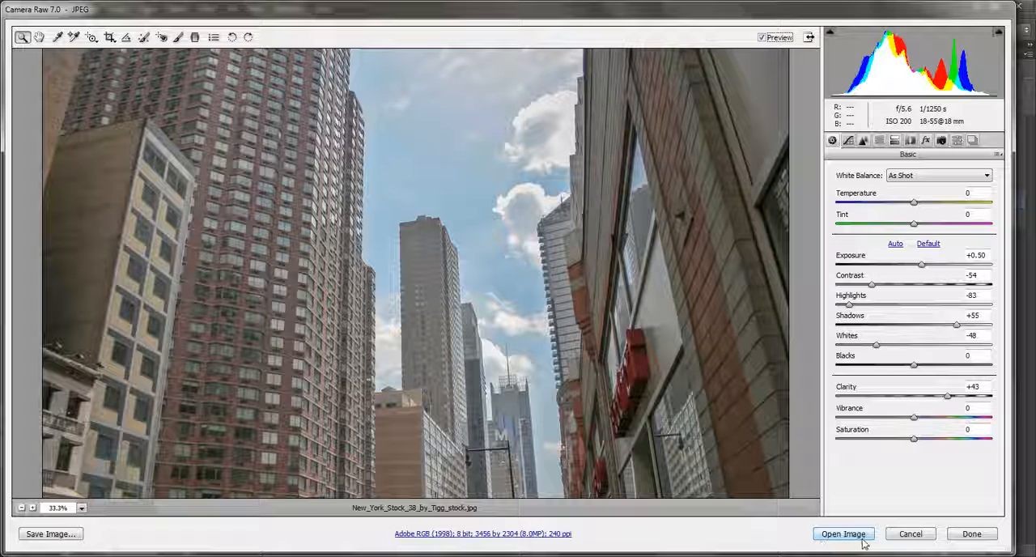
Open the adjusted photo as a smart object, and reopen its Camera Raw settings to check them without changing anything
{"action": "key", "text": "shift"}
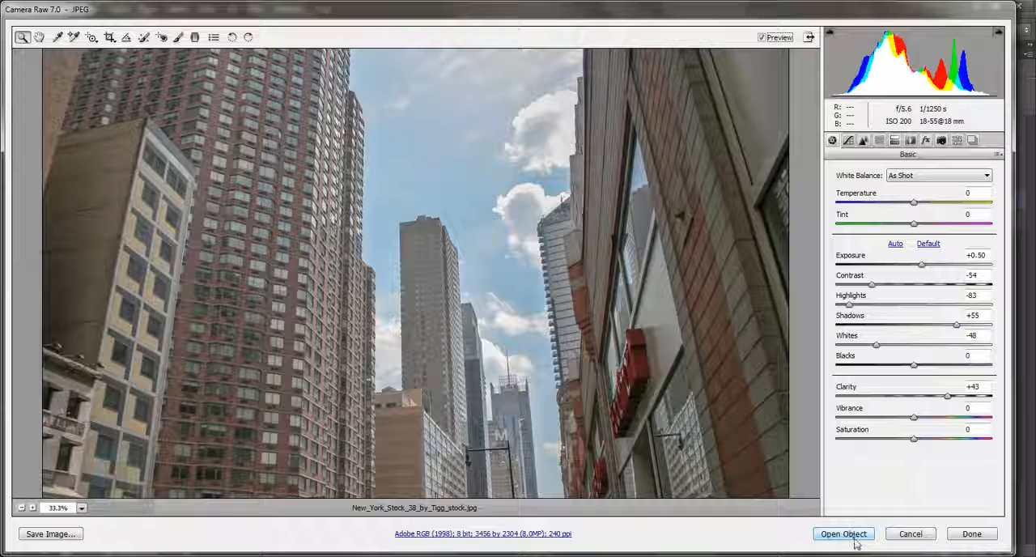
{"action": "left_click", "coordinate": [843, 534]}
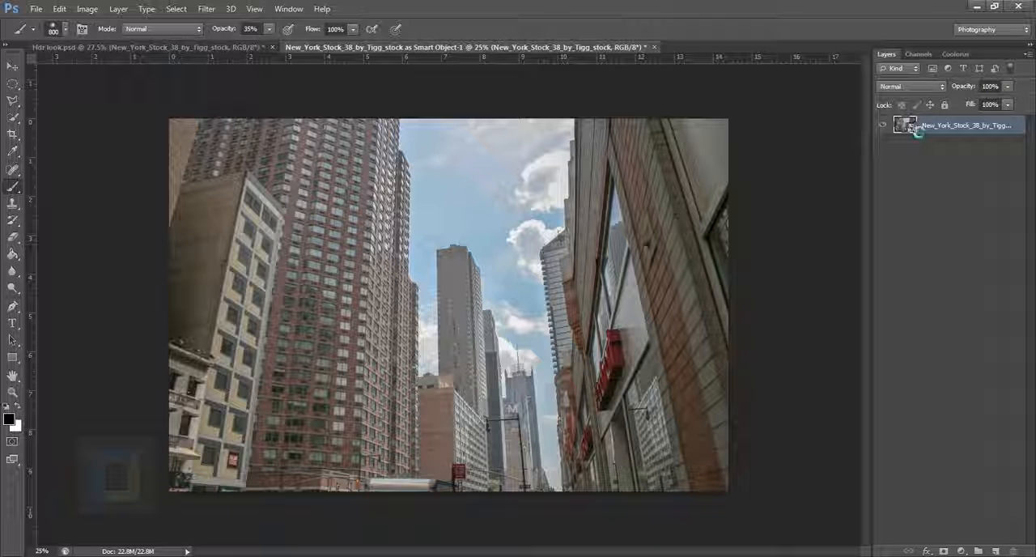
{"action": "double_click", "coordinate": [911, 126]}
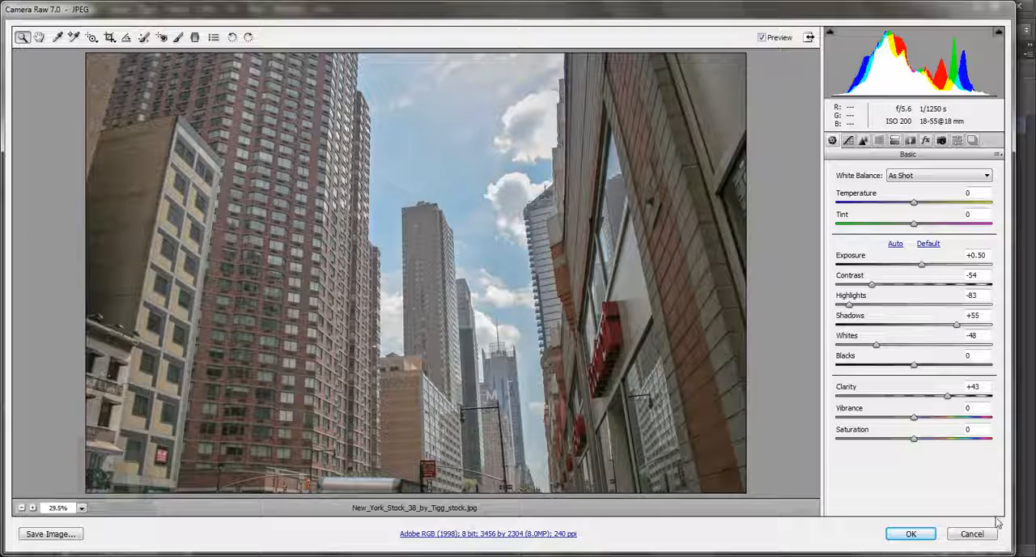
{"action": "left_click", "coordinate": [971, 533]}
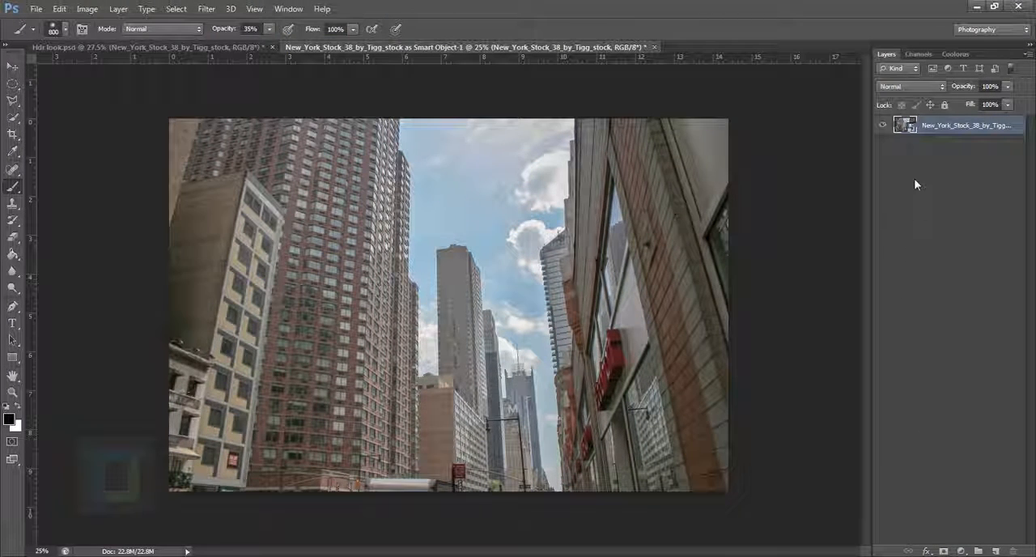
In Hdr look.psd, show the four adjustment layers to view the finished look, and hide them again
{"action": "key", "text": "ctrl+Tab"}
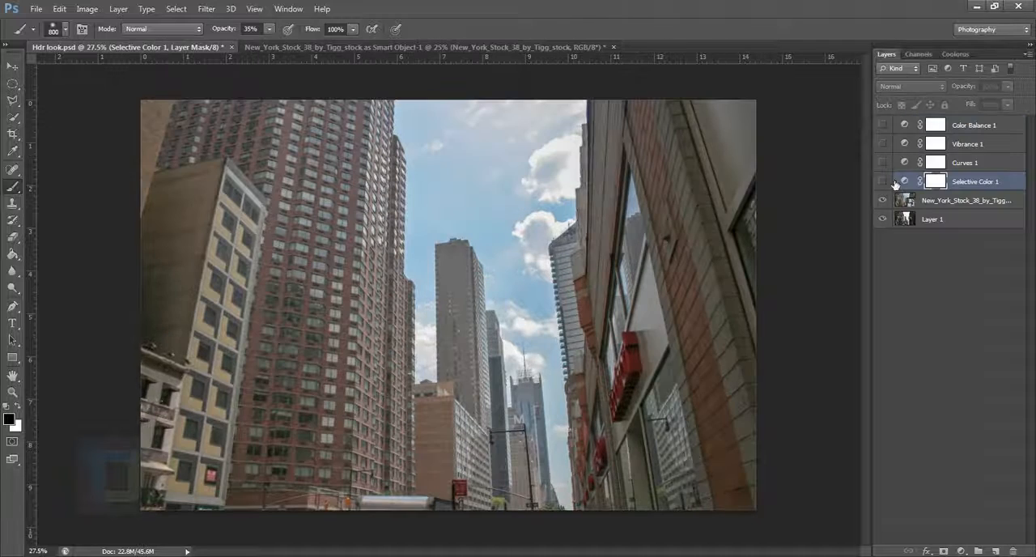
{"action": "left_click_drag", "start_coordinate": [889, 184], "coordinate": [888, 131]}
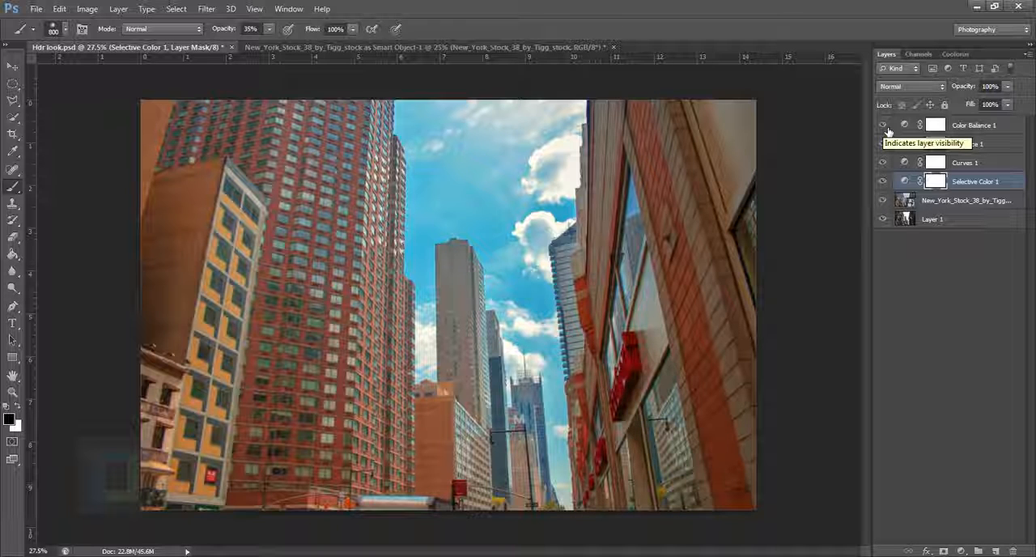
{"action": "left_click_drag", "start_coordinate": [883, 125], "coordinate": [888, 188]}
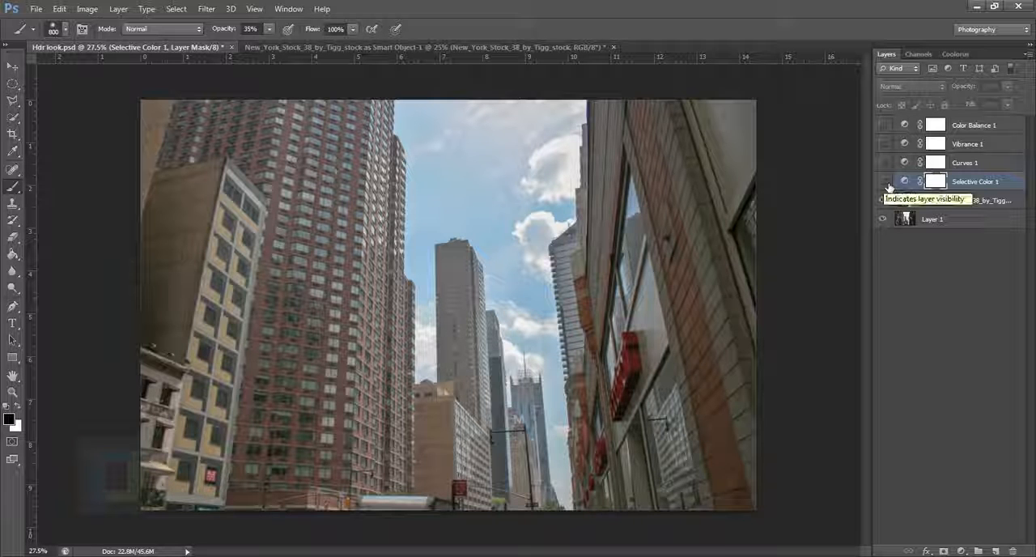
Show only the Selective Color adjustment in Hdr look.psd and examine its color settings
{"action": "left_click", "coordinate": [883, 181]}
{"action": "left_click", "coordinate": [905, 181]}
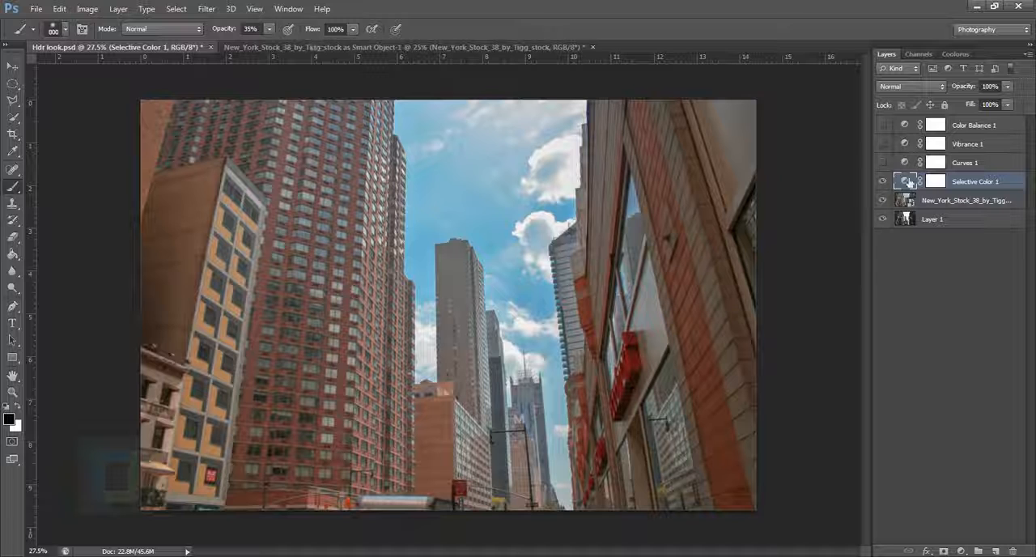
{"action": "double_click", "coordinate": [905, 181]}
{"action": "left_click", "coordinate": [740, 246]}
{"action": "left_click", "coordinate": [749, 254]}
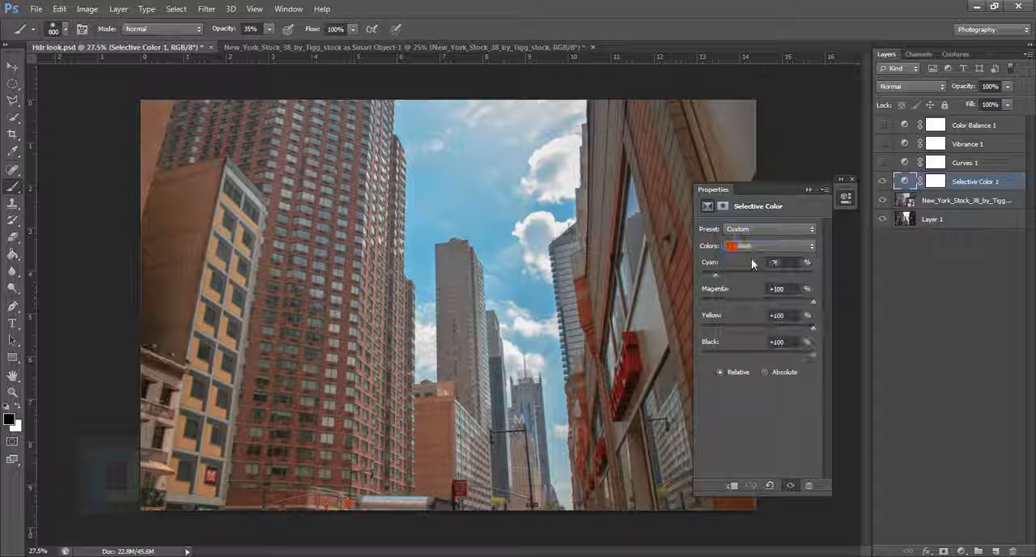
{"action": "left_click", "coordinate": [808, 191]}
Return to the New York smart object document and add a Selective Color adjustment layer above the photo
{"action": "left_click", "coordinate": [279, 47]}
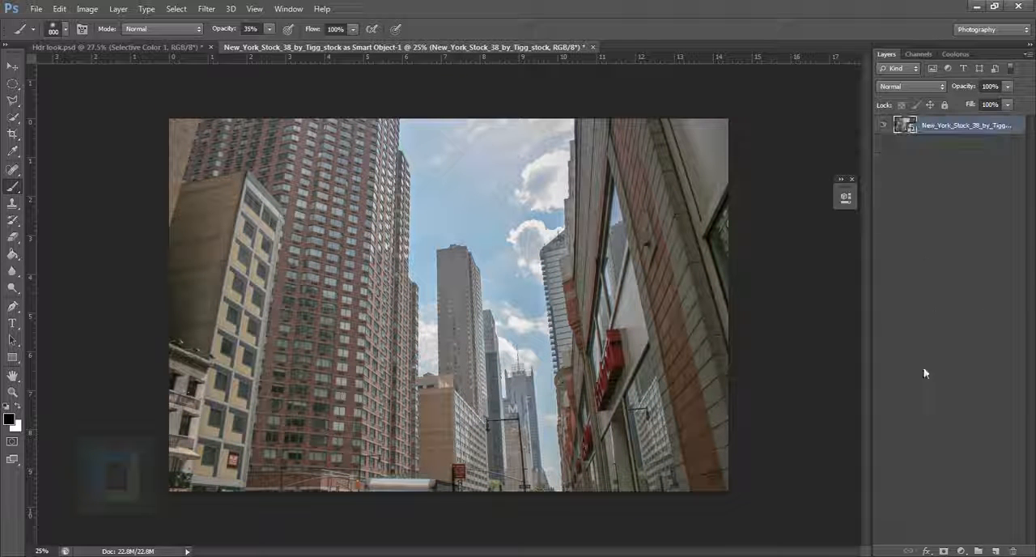
{"action": "left_click", "coordinate": [961, 551]}
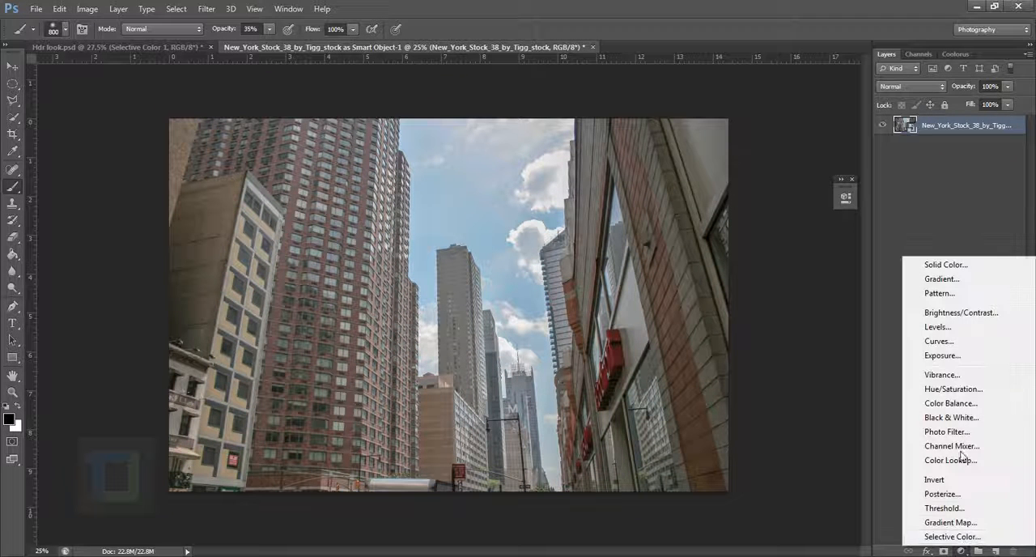
{"action": "left_click", "coordinate": [953, 536]}
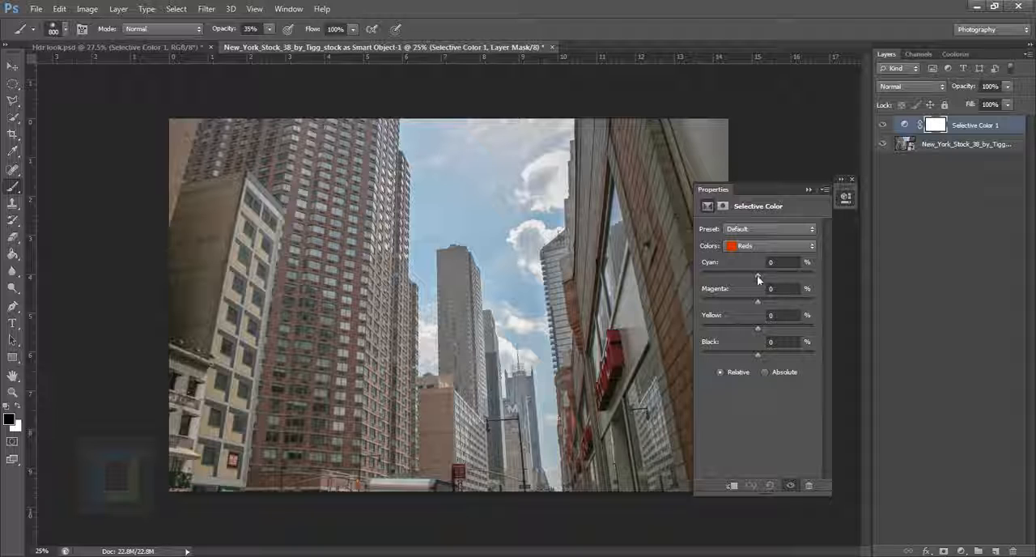
For Reds in the Selective Color adjustment, set Cyan to -100%, and Magenta, Yellow and Black each to +100%
{"action": "left_click_drag", "start_coordinate": [756, 275], "coordinate": [689, 273]}
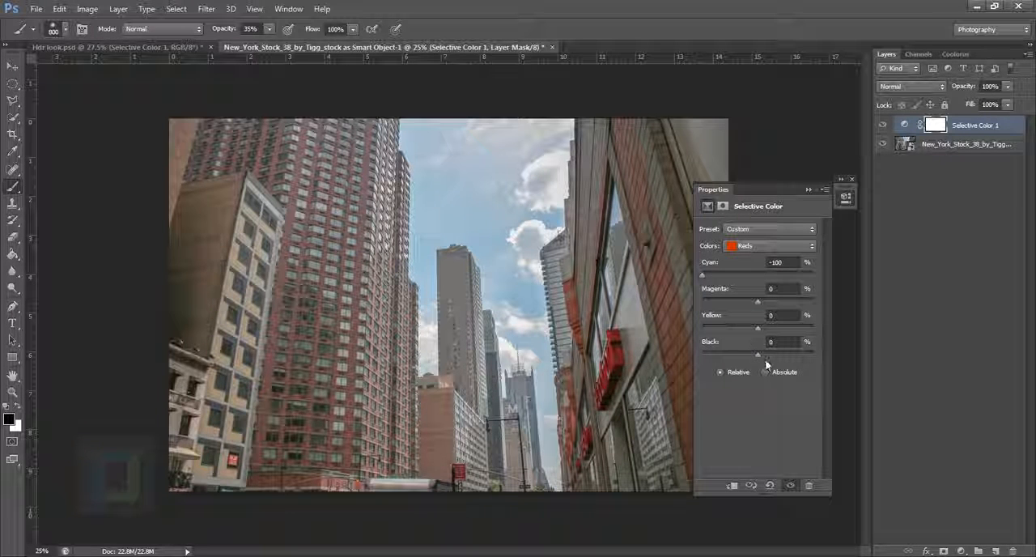
{"action": "left_click_drag", "start_coordinate": [757, 356], "coordinate": [834, 369]}
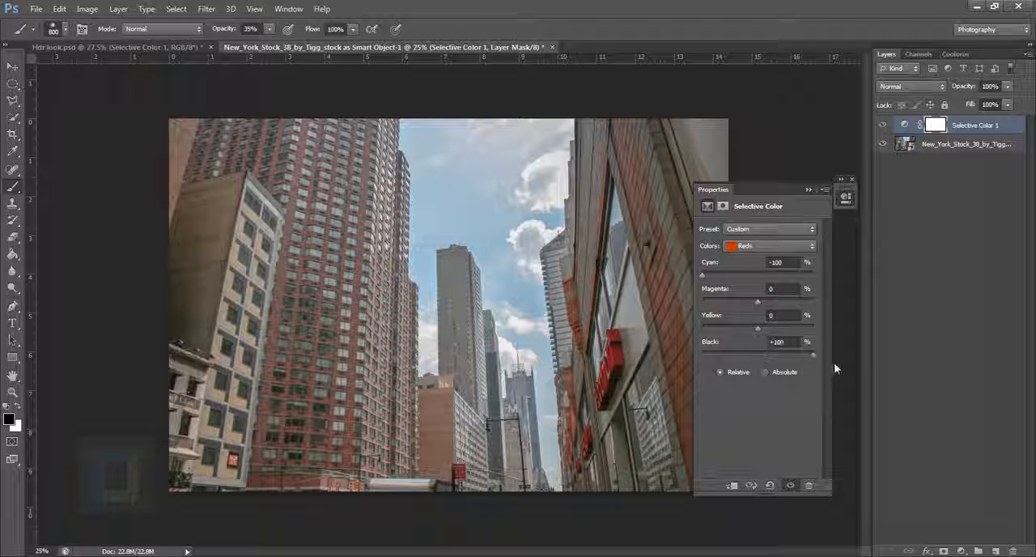
{"action": "left_click_drag", "start_coordinate": [778, 199], "coordinate": [852, 204]}
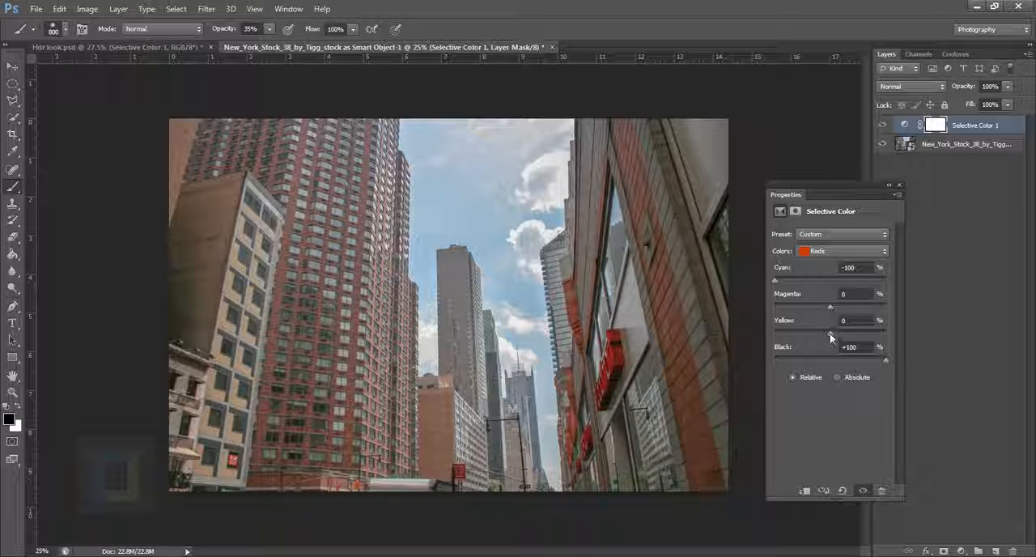
{"action": "left_click_drag", "start_coordinate": [830, 338], "coordinate": [1001, 359]}
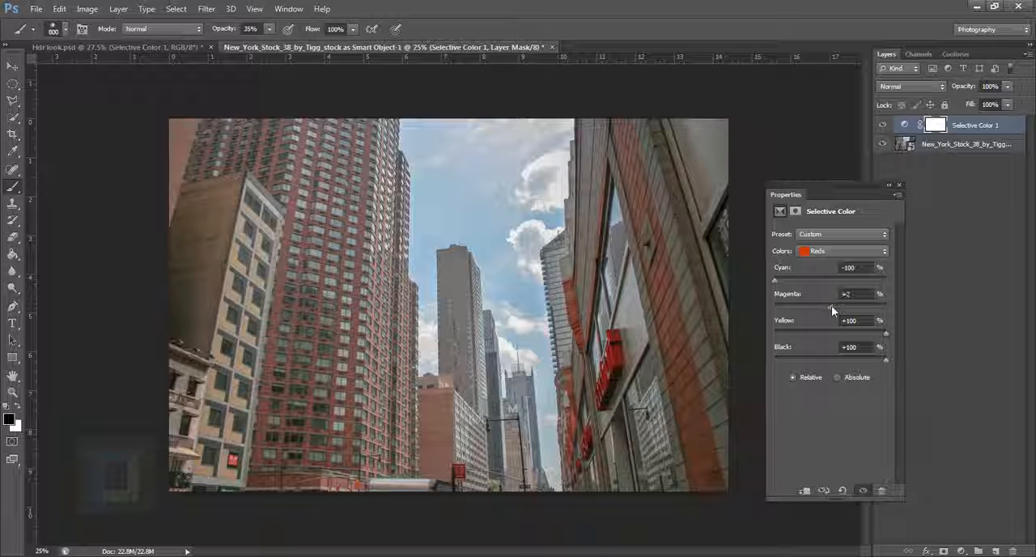
{"action": "left_click_drag", "start_coordinate": [831, 307], "coordinate": [904, 317]}
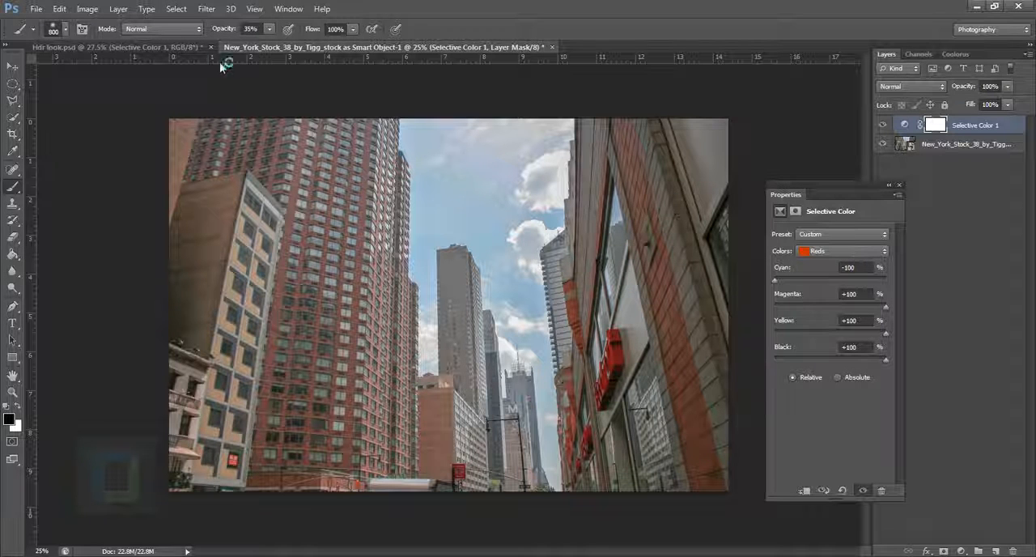
Switch to Hdr look.psd and examine the Yellows values of its Selective Color adjustment
{"action": "left_click", "coordinate": [188, 49]}
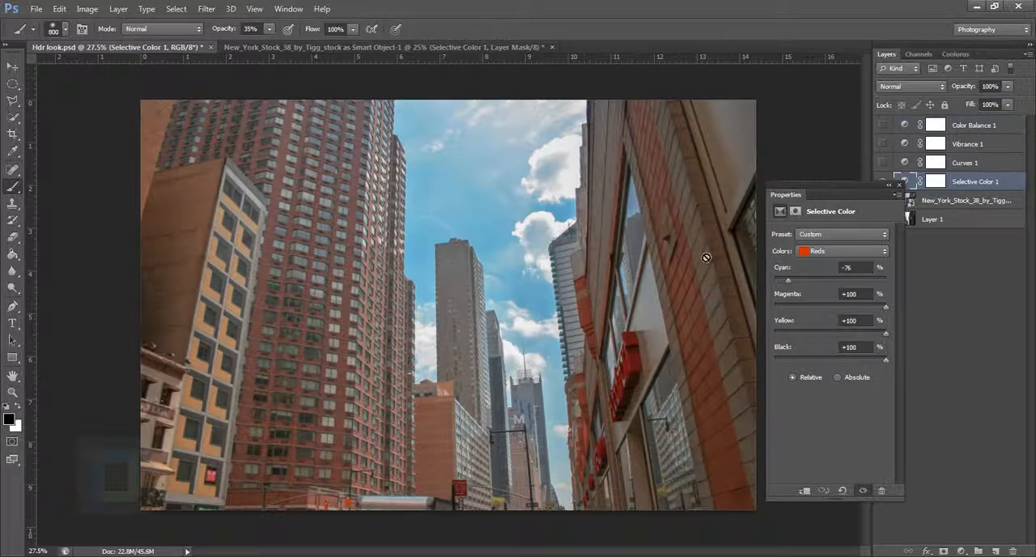
{"action": "left_click", "coordinate": [842, 251]}
{"action": "left_click", "coordinate": [846, 264]}
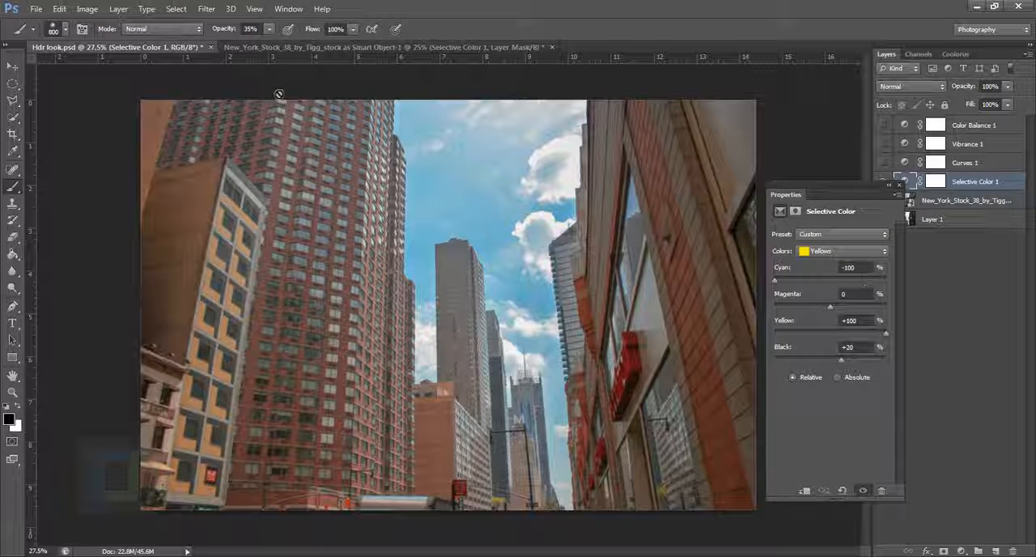
In the New York smart object document, set the Yellows of Selective Color to Cyan -100%, Yellow +100% and Black +35%
{"action": "left_click", "coordinate": [311, 47]}
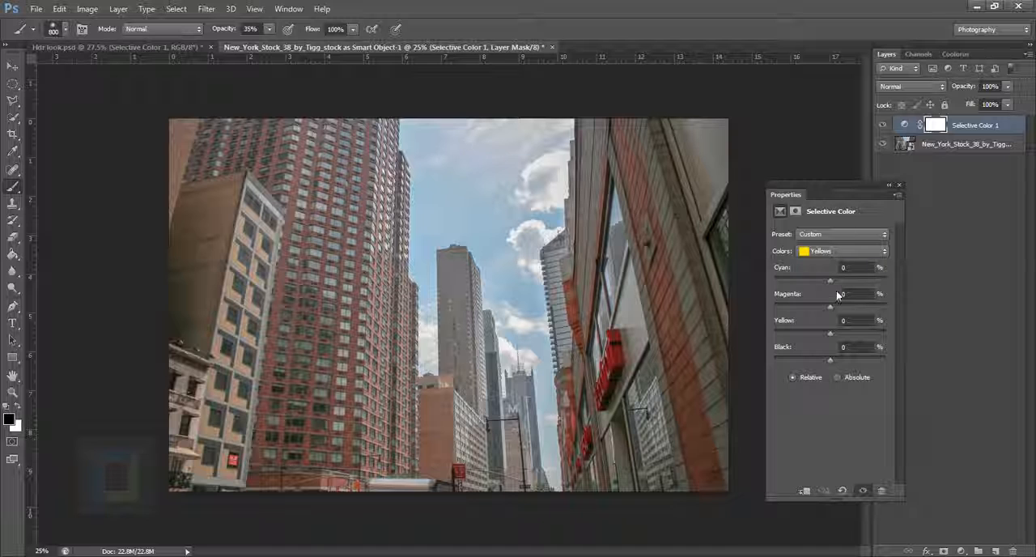
{"action": "left_click_drag", "start_coordinate": [831, 282], "coordinate": [832, 282]}
{"action": "mouse_move", "coordinate": [744, 277]}
{"action": "left_mouse_down"}
{"action": "mouse_move", "coordinate": [832, 277]}
{"action": "mouse_move", "coordinate": [725, 276]}
{"action": "left_mouse_up"}
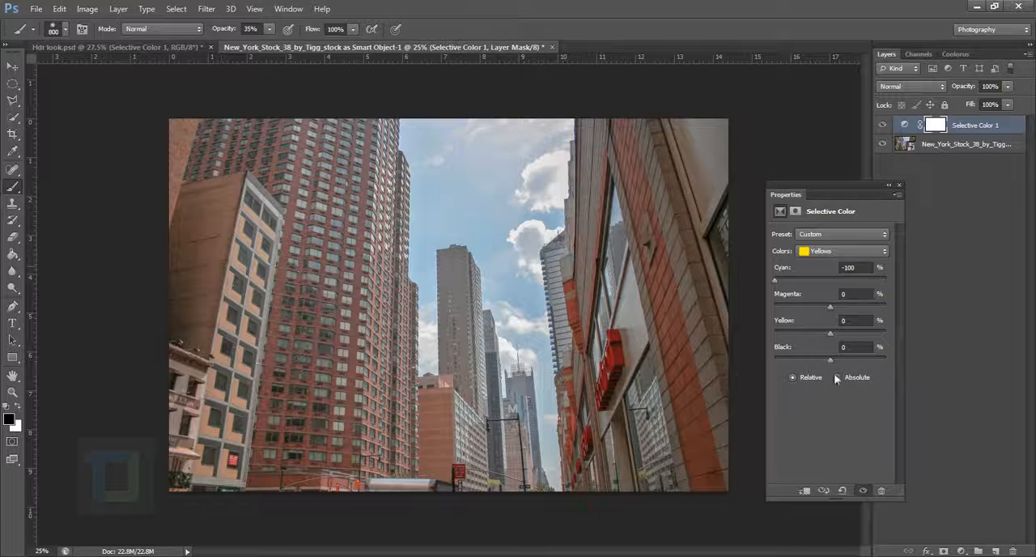
{"action": "left_click_drag", "start_coordinate": [831, 360], "coordinate": [849, 360]}
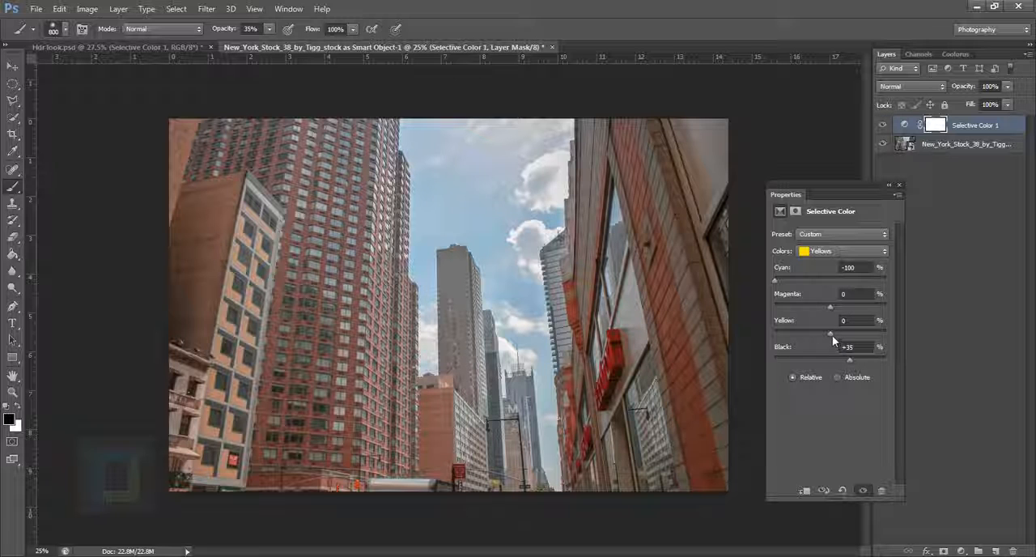
{"action": "left_click_drag", "start_coordinate": [832, 335], "coordinate": [918, 332]}
{"action": "left_click_drag", "start_coordinate": [830, 332], "coordinate": [886, 333]}
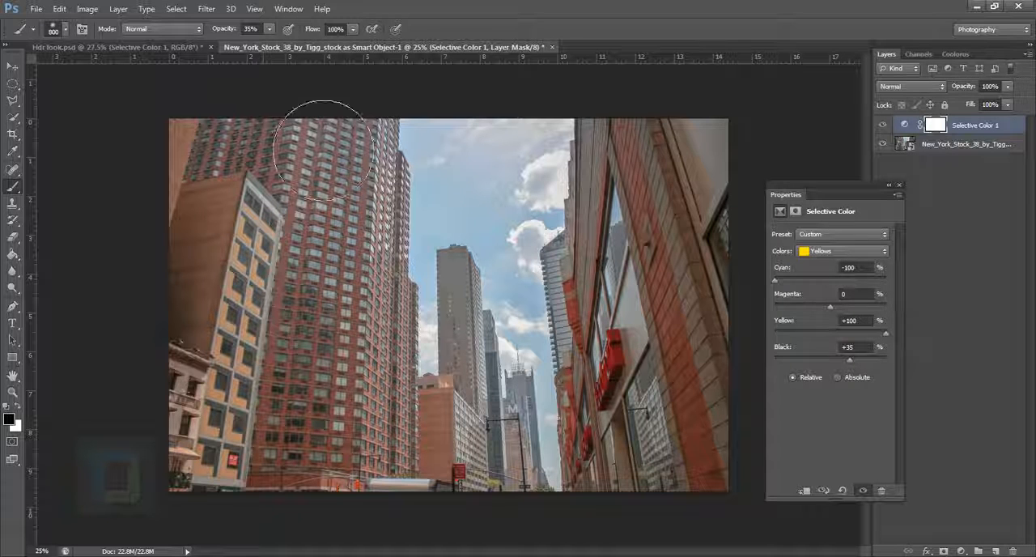
In Hdr look.psd, examine the Greens and Cyans values of the Selective Color adjustment
{"action": "left_click", "coordinate": [117, 47]}
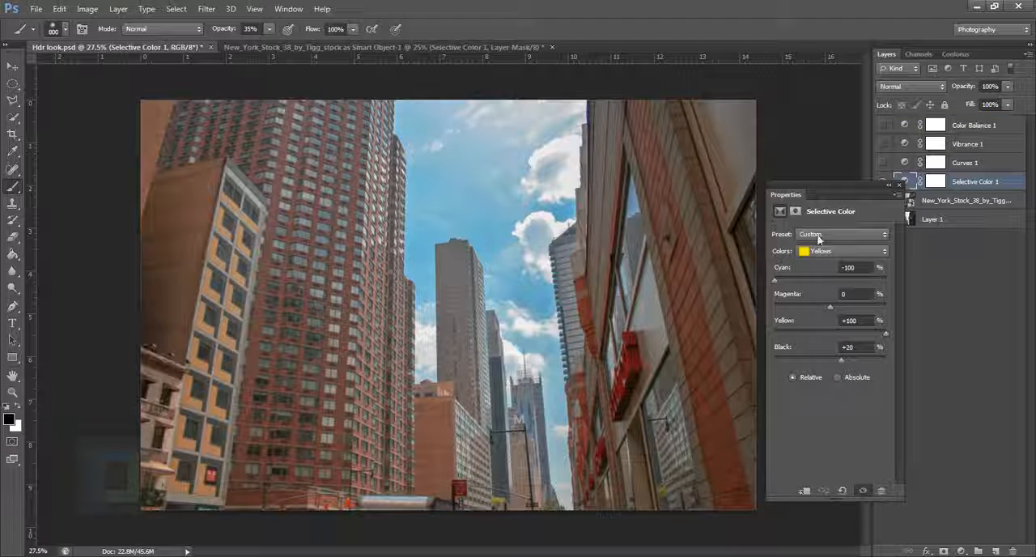
{"action": "left_click", "coordinate": [830, 253]}
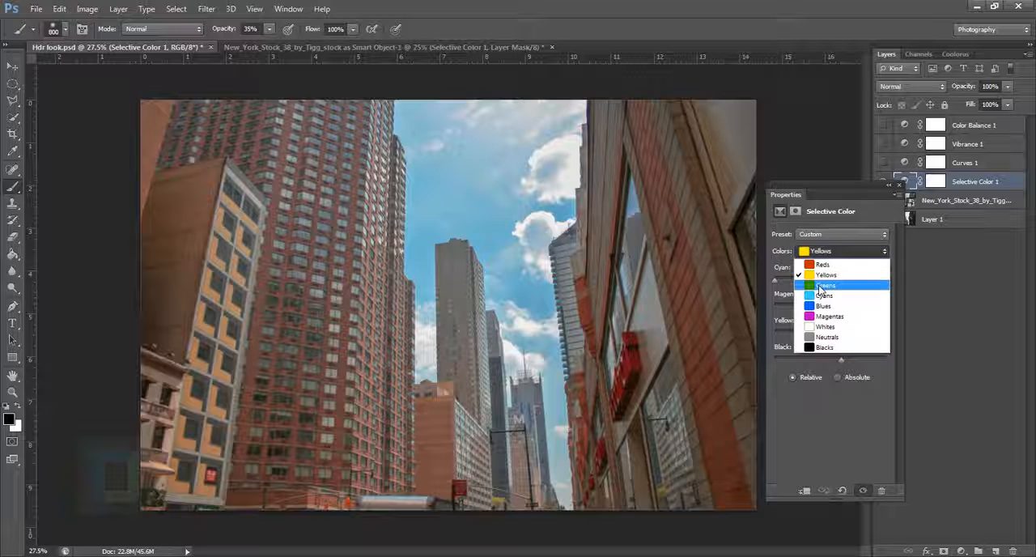
{"action": "left_click", "coordinate": [821, 286]}
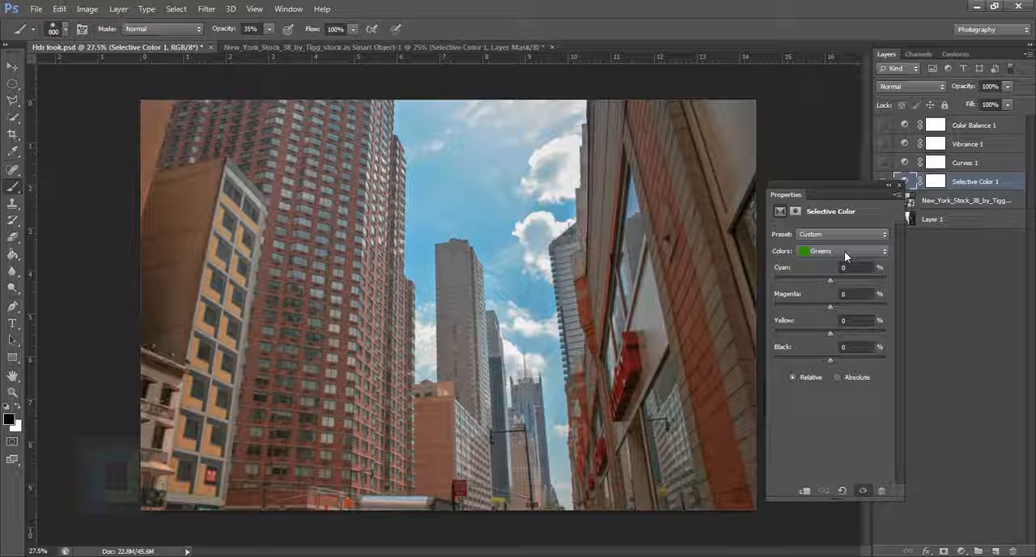
{"action": "left_click", "coordinate": [844, 251]}
{"action": "left_click", "coordinate": [825, 296]}
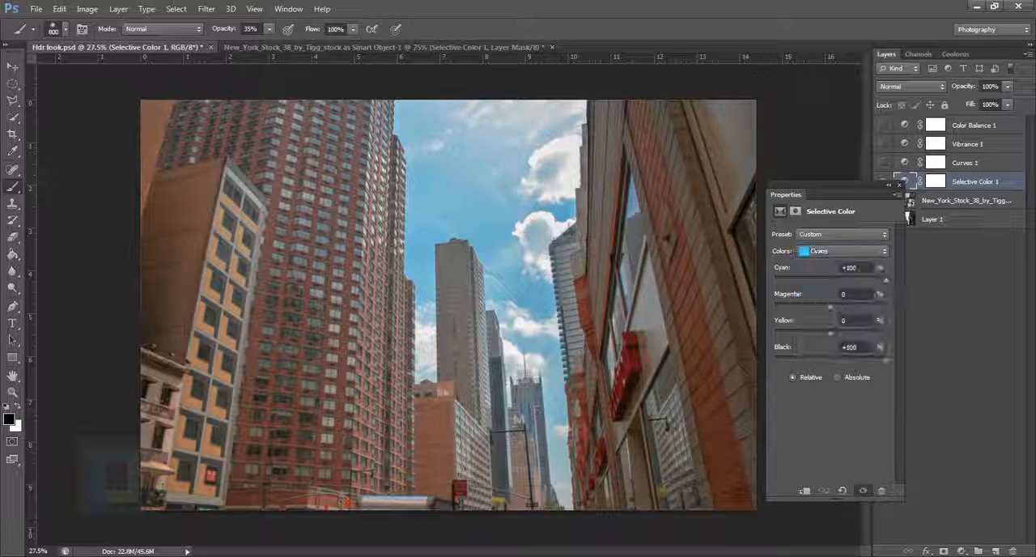
In the New York smart object document, set the Cyans of Selective Color to Cyan +100%, Yellow -100% and Black +100%
{"action": "left_click", "coordinate": [324, 47]}
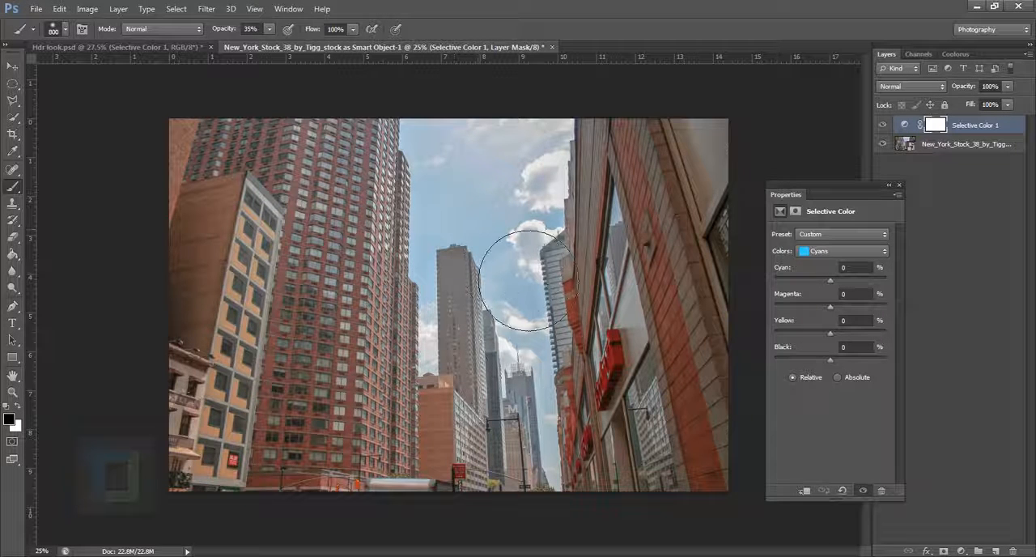
{"action": "left_click_drag", "start_coordinate": [829, 280], "coordinate": [886, 280]}
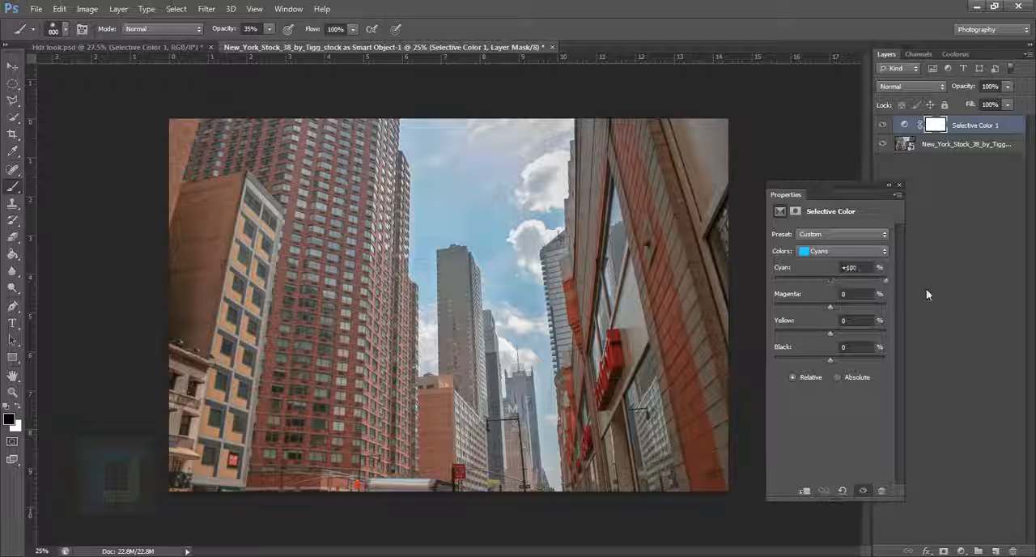
{"action": "left_click_drag", "start_coordinate": [829, 360], "coordinate": [886, 361]}
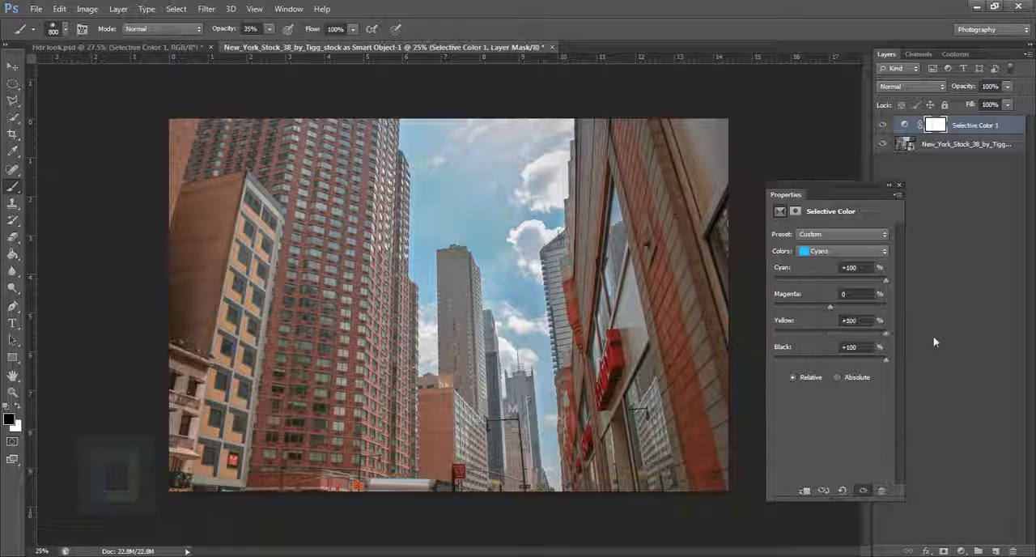
{"action": "left_click_drag", "start_coordinate": [829, 333], "coordinate": [763, 331]}
In Hdr look.psd, set the Cyans' Yellow value to -100% and display the Blues values of Selective Color
{"action": "left_click", "coordinate": [113, 47]}
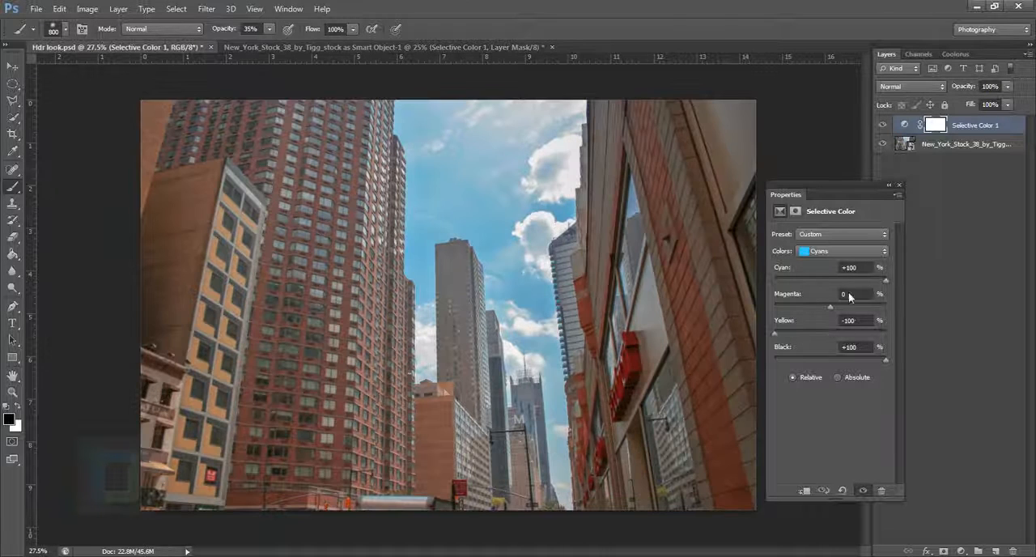
{"action": "left_click_drag", "start_coordinate": [830, 332], "coordinate": [773, 358]}
{"action": "left_click", "coordinate": [819, 252]}
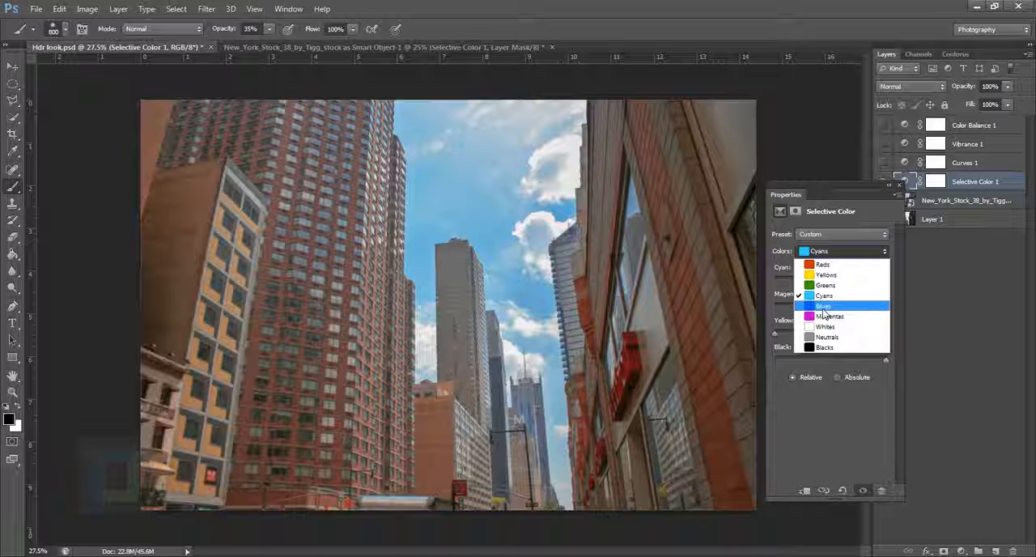
{"action": "left_click", "coordinate": [819, 318]}
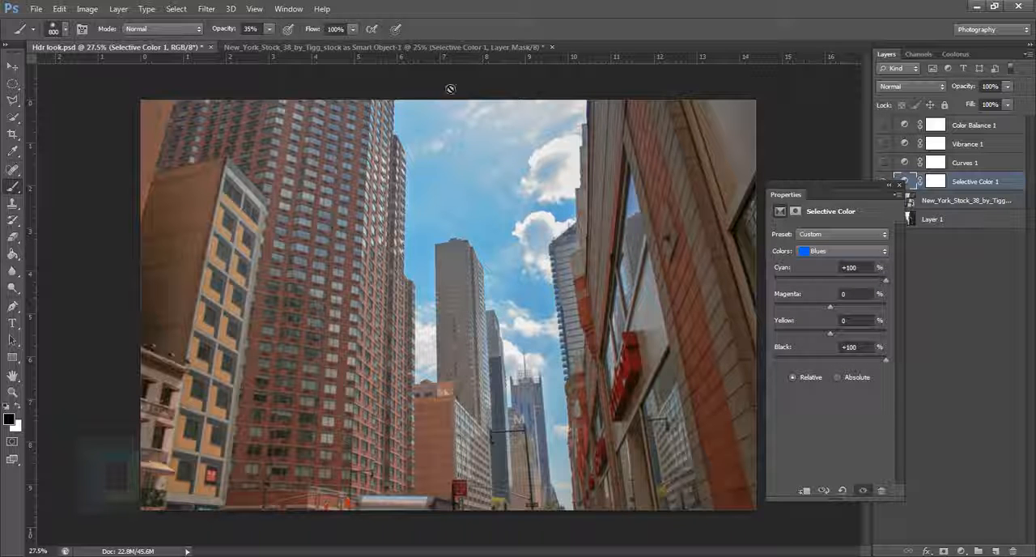
In the New York smart object document, set the Blues of Selective Color to Cyan +100%, Yellow -100% and Black +100%
{"action": "left_click", "coordinate": [330, 47]}
{"action": "left_click", "coordinate": [846, 251]}
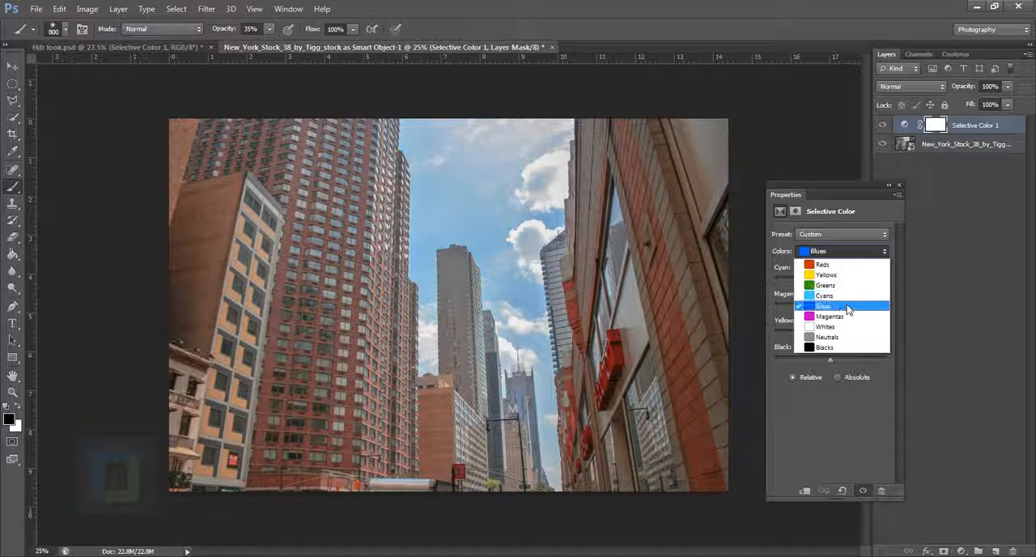
{"action": "left_click", "coordinate": [834, 306]}
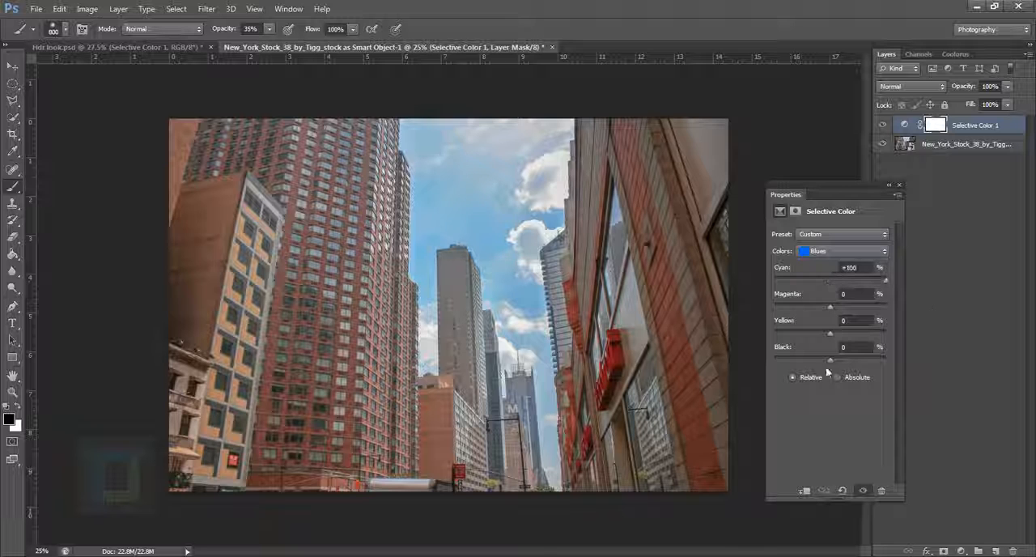
{"action": "left_click_drag", "start_coordinate": [830, 335], "coordinate": [657, 329]}
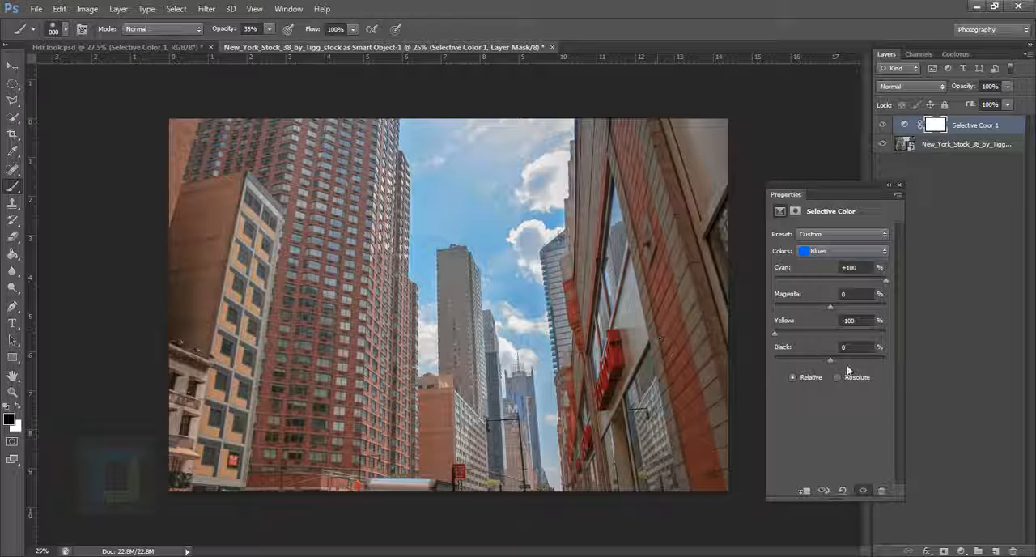
{"action": "left_click_drag", "start_coordinate": [833, 360], "coordinate": [905, 375]}
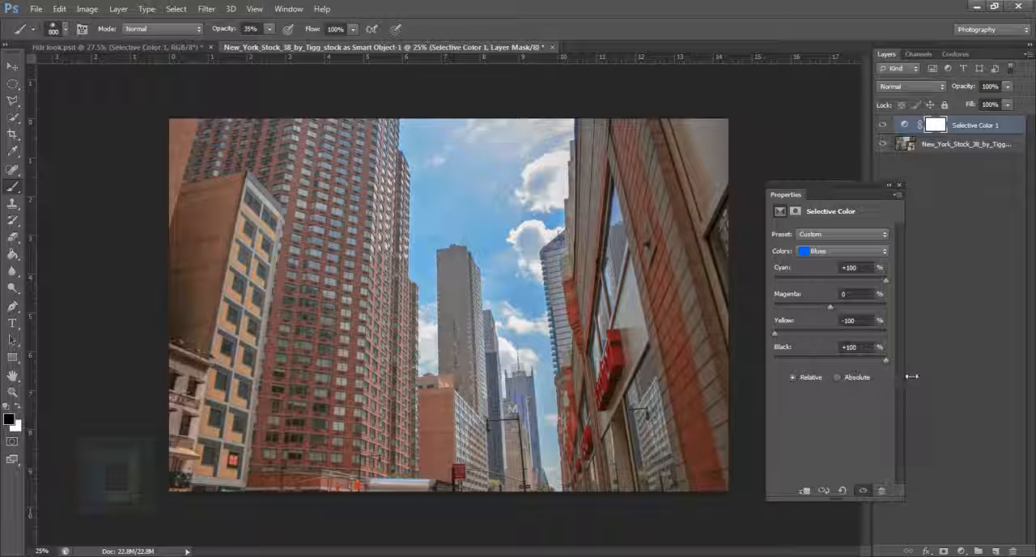
Check the list of remaining Selective Color ranges in Hdr look.psd and collapse the adjustment's properties
{"action": "left_click", "coordinate": [128, 46]}
{"action": "left_click", "coordinate": [842, 251]}
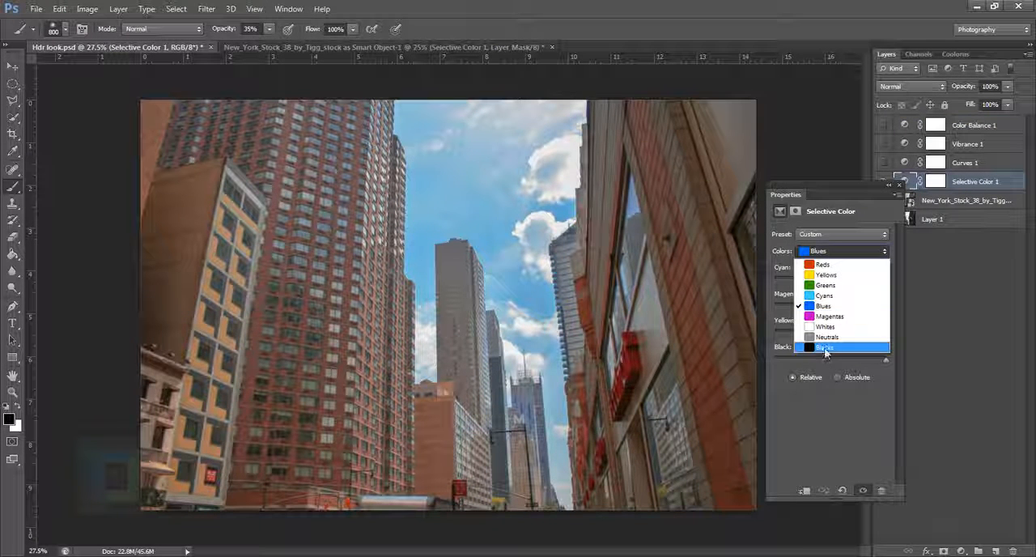
{"action": "left_click", "coordinate": [835, 238]}
{"action": "left_click", "coordinate": [894, 187]}
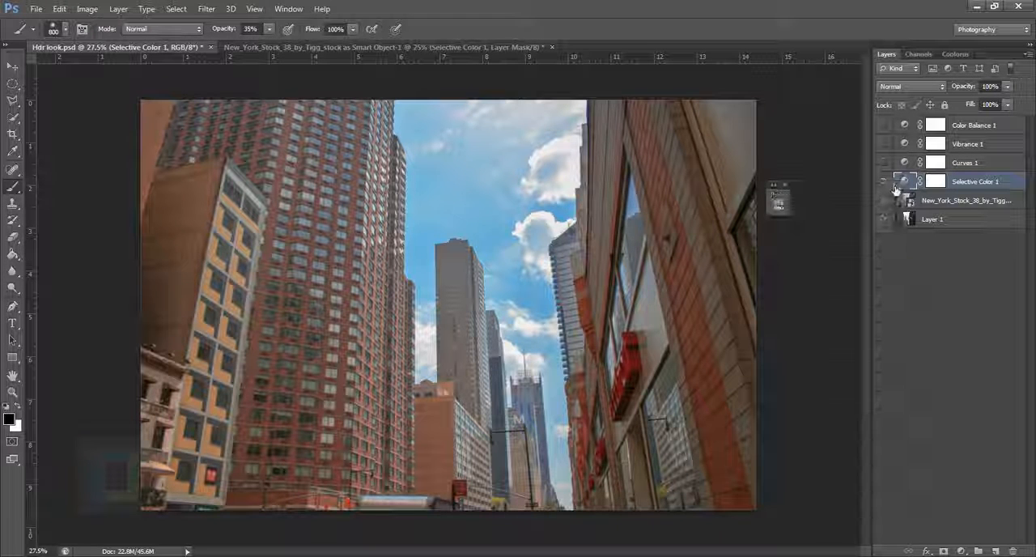
Return to the New York smart object document and hide and reshow the Selective Color layer to compare the photo before and after
{"action": "left_click", "coordinate": [507, 48]}
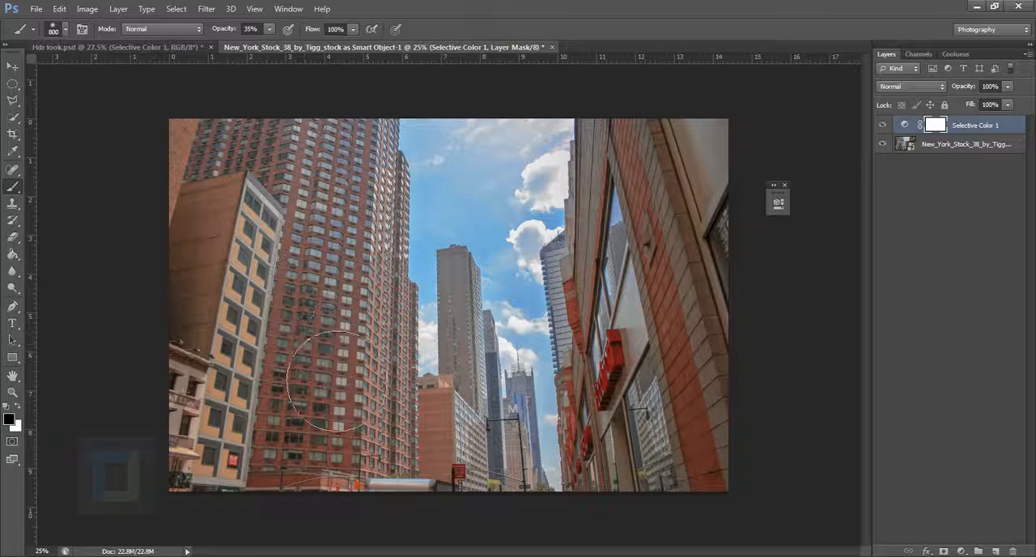
{"action": "left_click", "coordinate": [783, 188]}
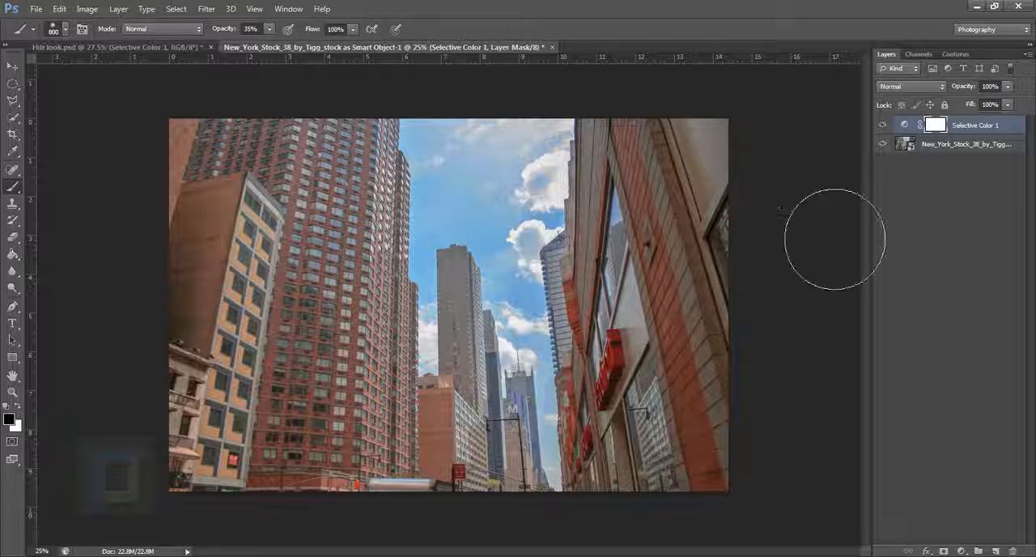
{"action": "left_click", "coordinate": [889, 129]}
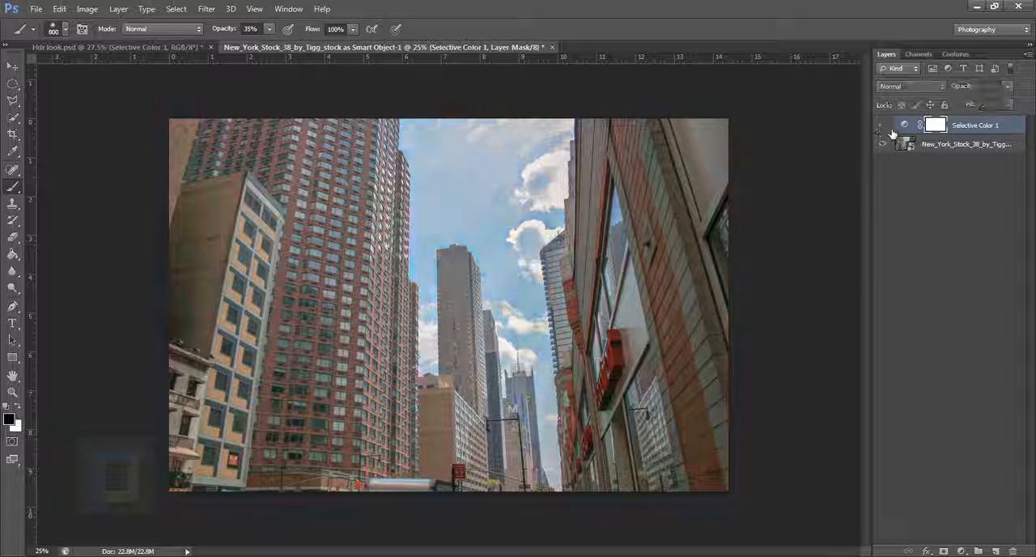
{"action": "left_click", "coordinate": [889, 126]}
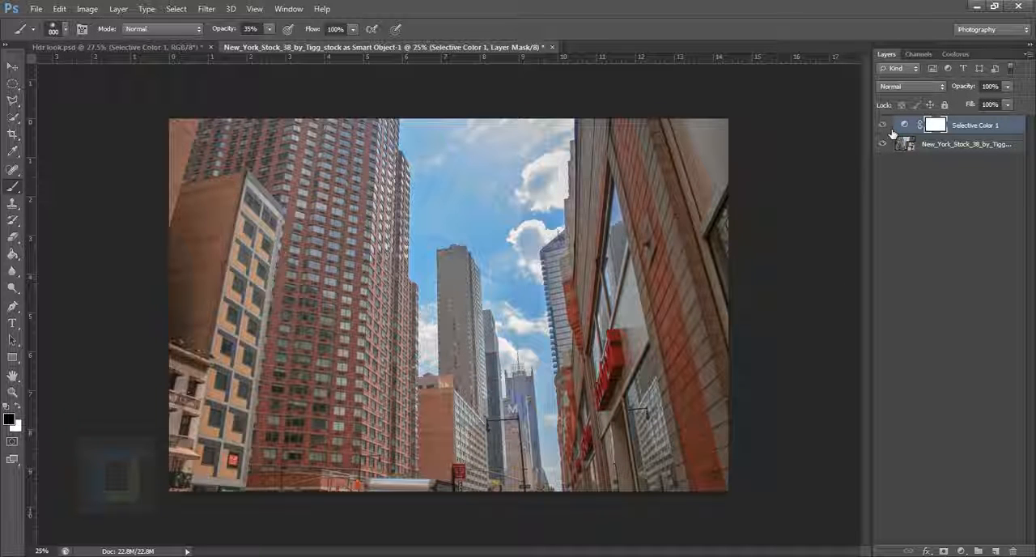
Hide the Selective Color layer and try a Vibrance adjustment layer directly above the photo with Vibrance +100 and Saturation -2
{"action": "left_click", "coordinate": [884, 127]}
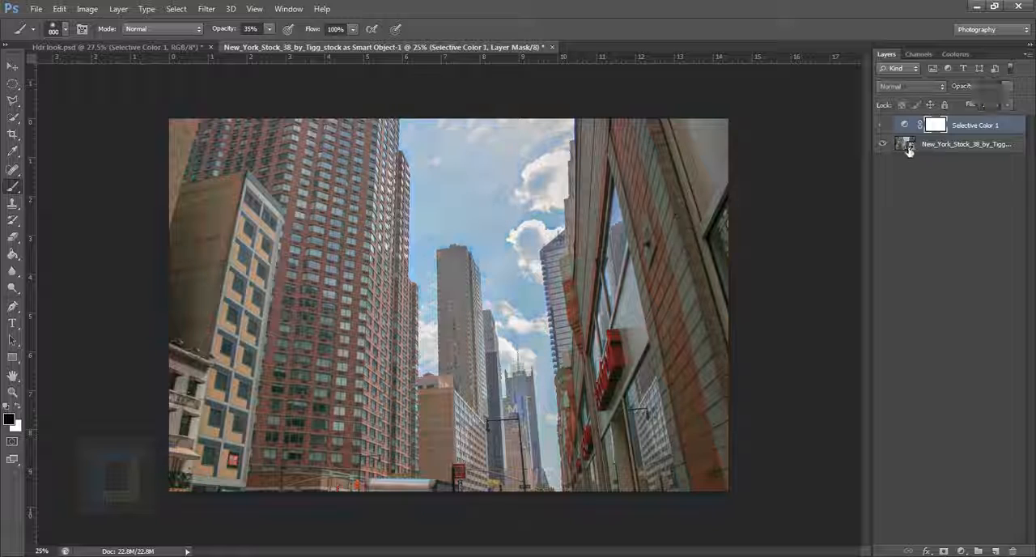
{"action": "left_click", "coordinate": [911, 152]}
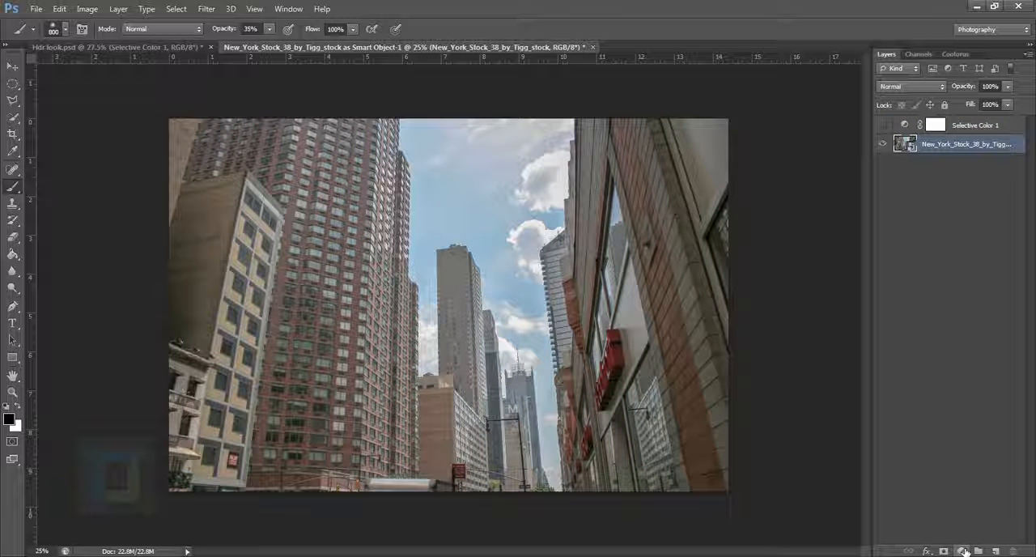
{"action": "left_click", "coordinate": [964, 551]}
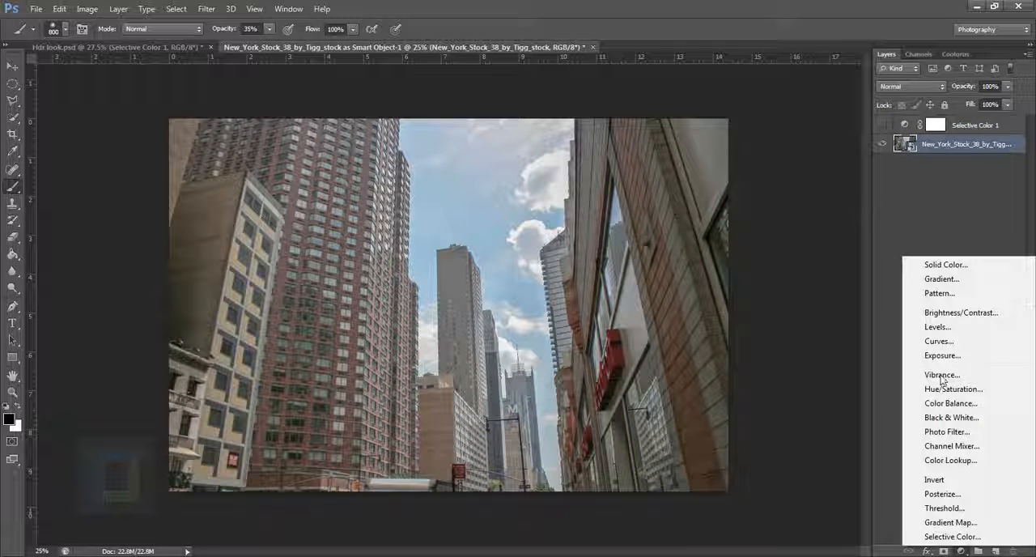
{"action": "left_click", "coordinate": [941, 375]}
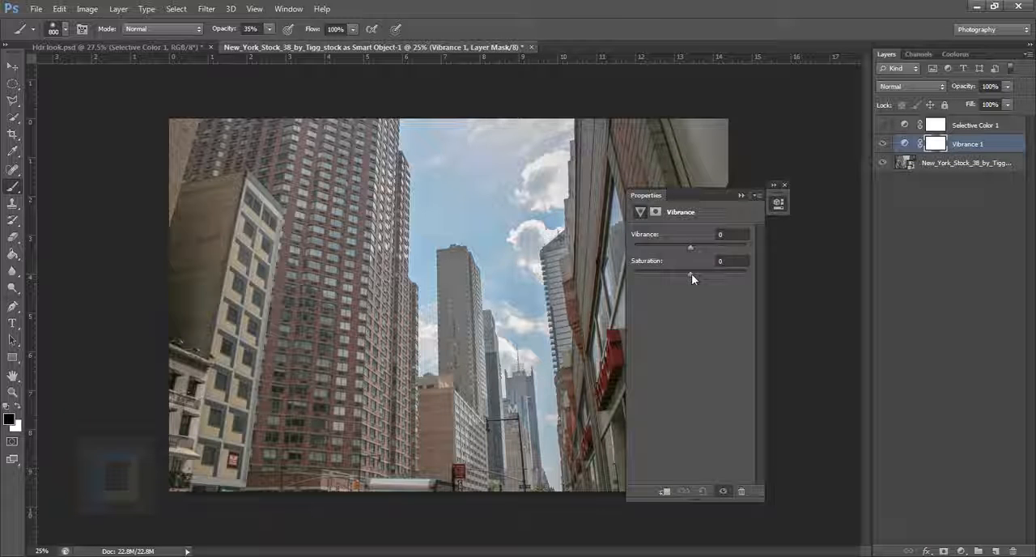
{"action": "left_click_drag", "start_coordinate": [691, 274], "coordinate": [771, 290]}
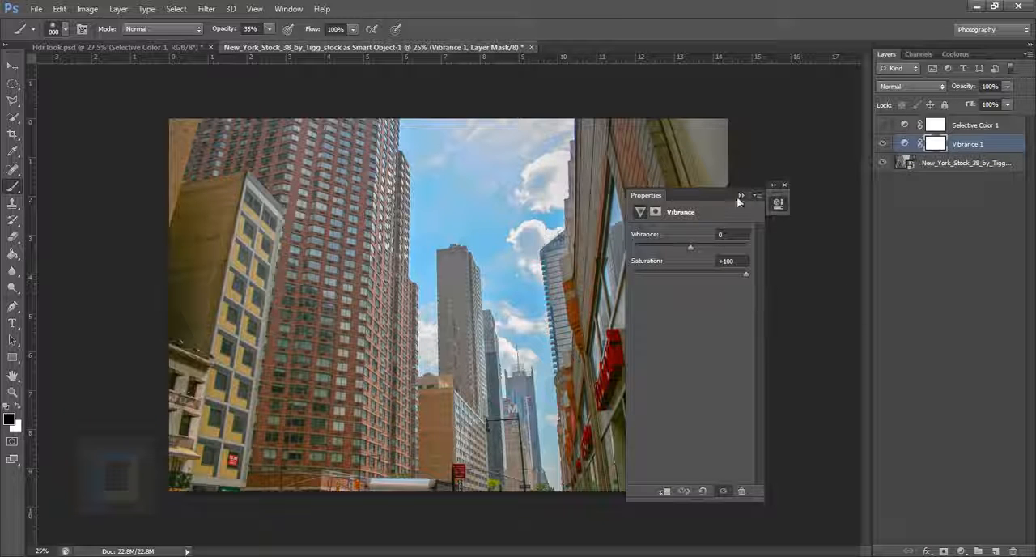
{"action": "left_click_drag", "start_coordinate": [710, 197], "coordinate": [849, 205]}
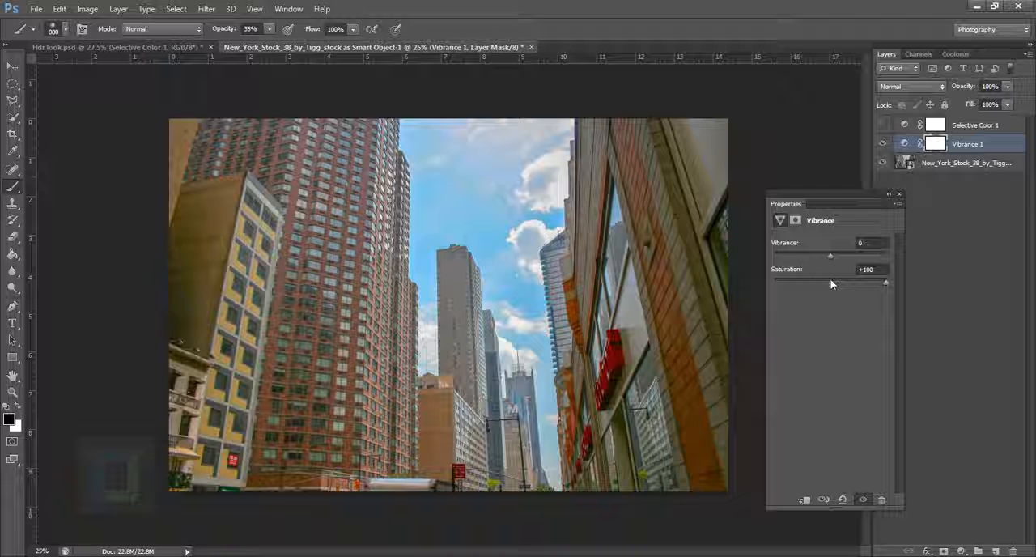
{"action": "left_click_drag", "start_coordinate": [832, 255], "coordinate": [890, 256]}
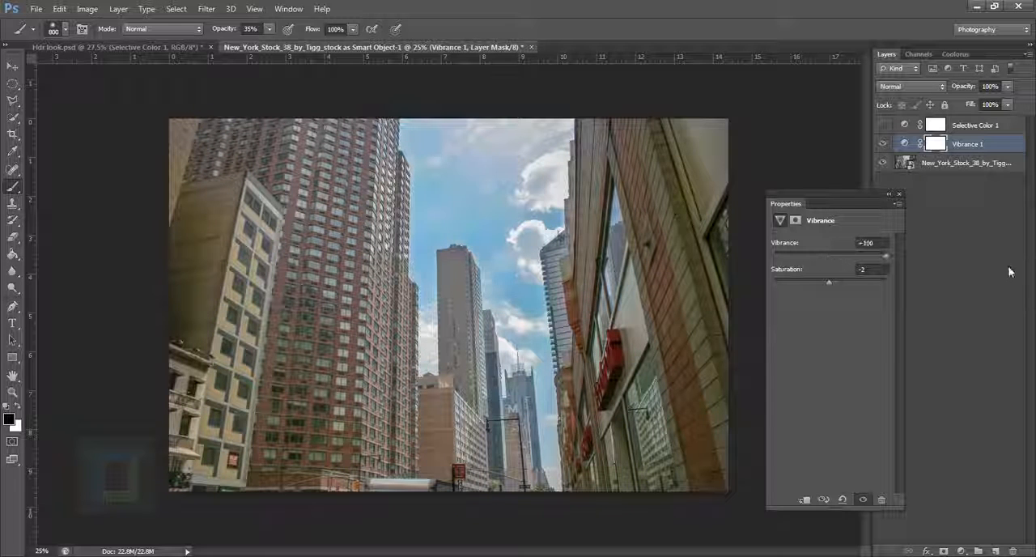
{"action": "left_click", "coordinate": [888, 194]}
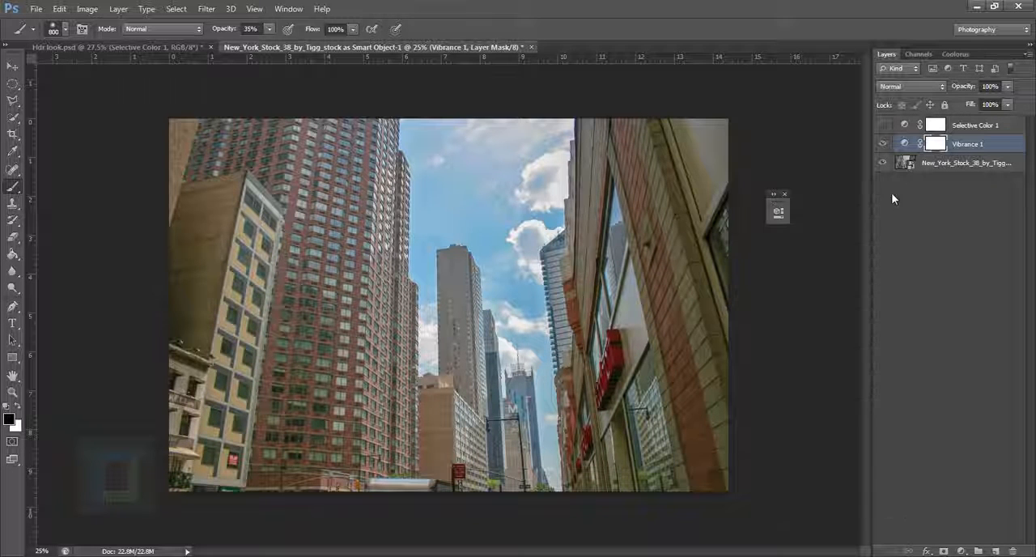
Toggle the visibility of the Vibrance and Selective Color layers to compare their effects on the photo
{"action": "left_click", "coordinate": [886, 146]}
{"action": "left_click", "coordinate": [886, 132]}
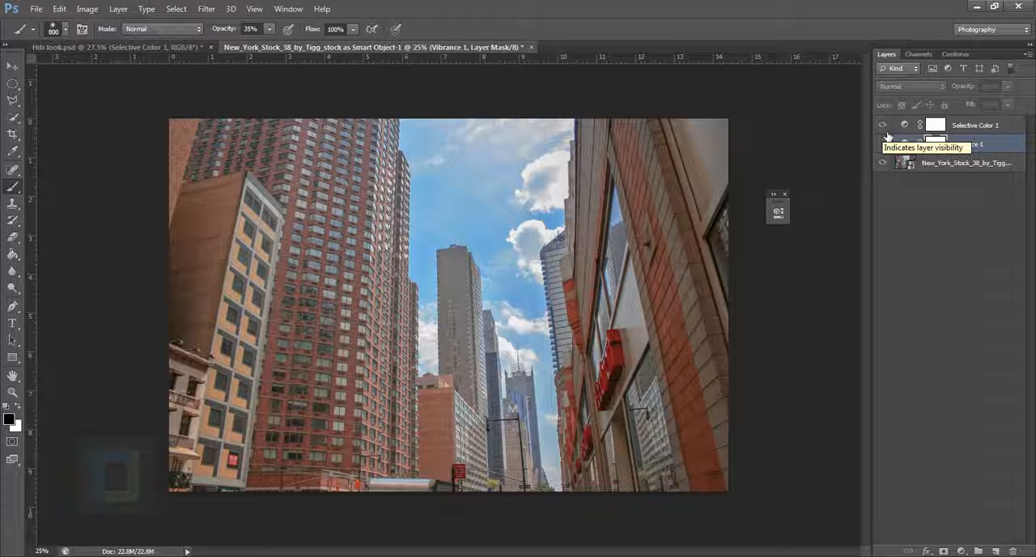
{"action": "left_click", "coordinate": [883, 125]}
{"action": "left_click", "coordinate": [883, 144]}
{"action": "left_click", "coordinate": [884, 144]}
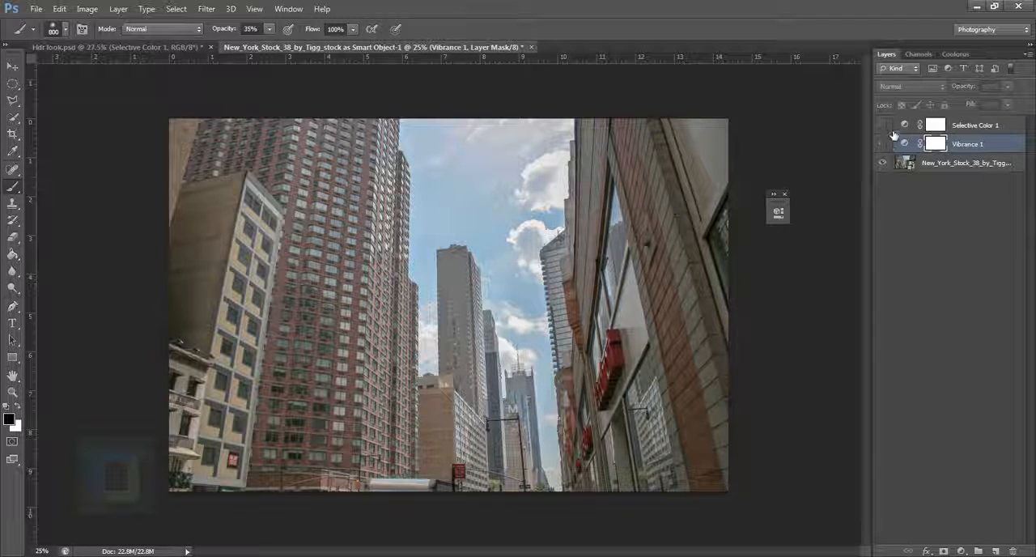
{"action": "left_click", "coordinate": [883, 126]}
Delete the trial Vibrance layer and select the Selective Color layer
{"action": "left_click", "coordinate": [974, 147]}
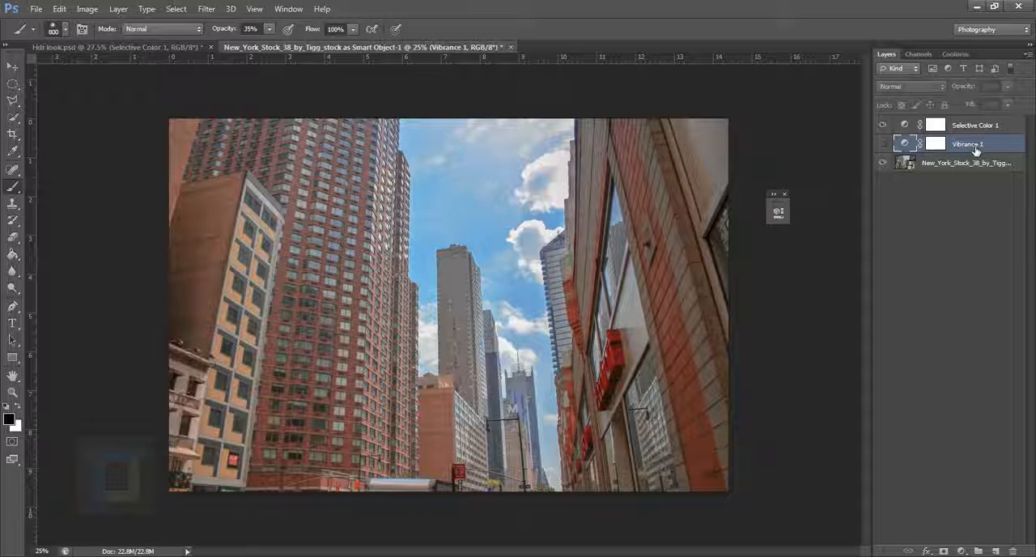
{"action": "key", "text": "Delete"}
{"action": "left_click", "coordinate": [906, 127]}
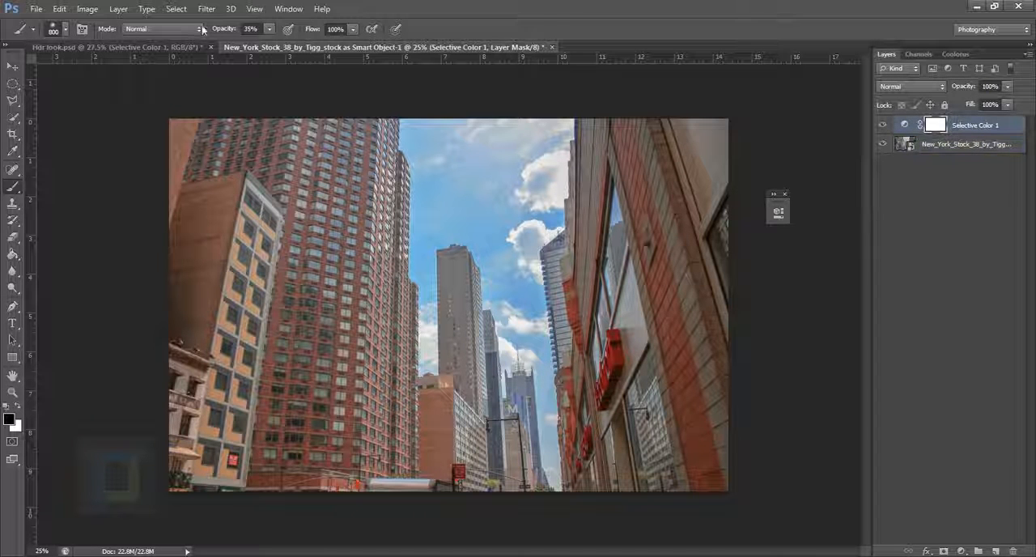
In Hdr look.psd, show the Curves 1 layer and open its curve settings
{"action": "left_click", "coordinate": [91, 44]}
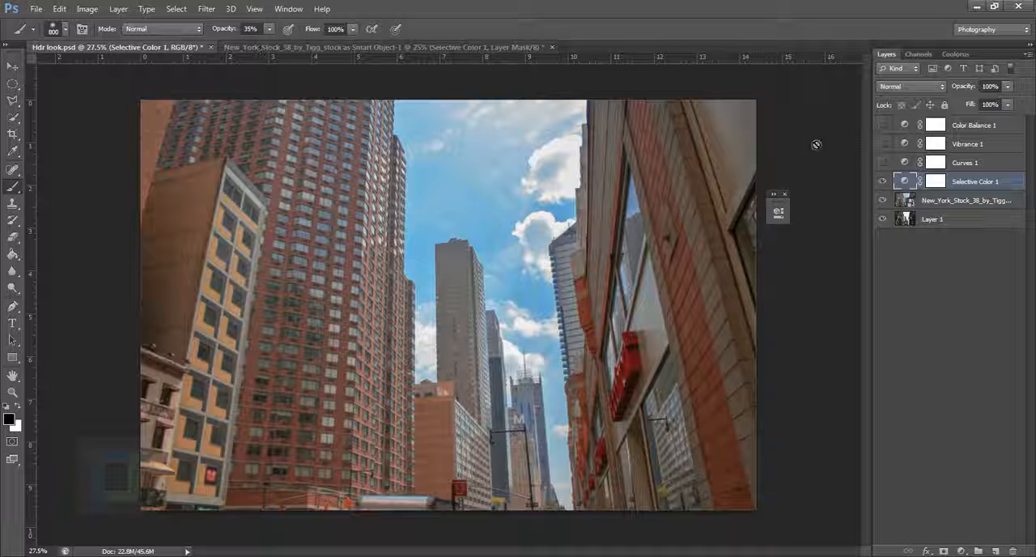
{"action": "left_click", "coordinate": [883, 164]}
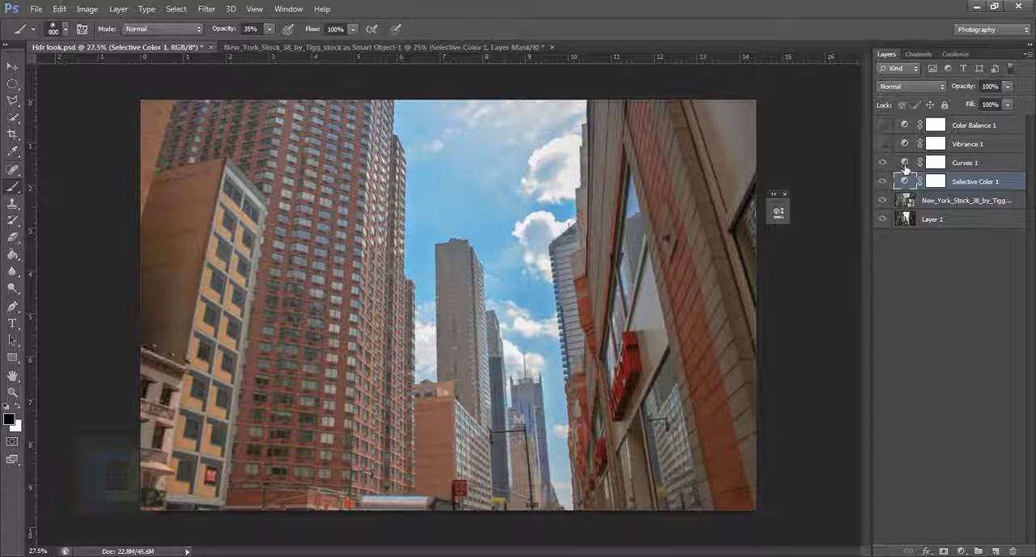
{"action": "double_click", "coordinate": [904, 162]}
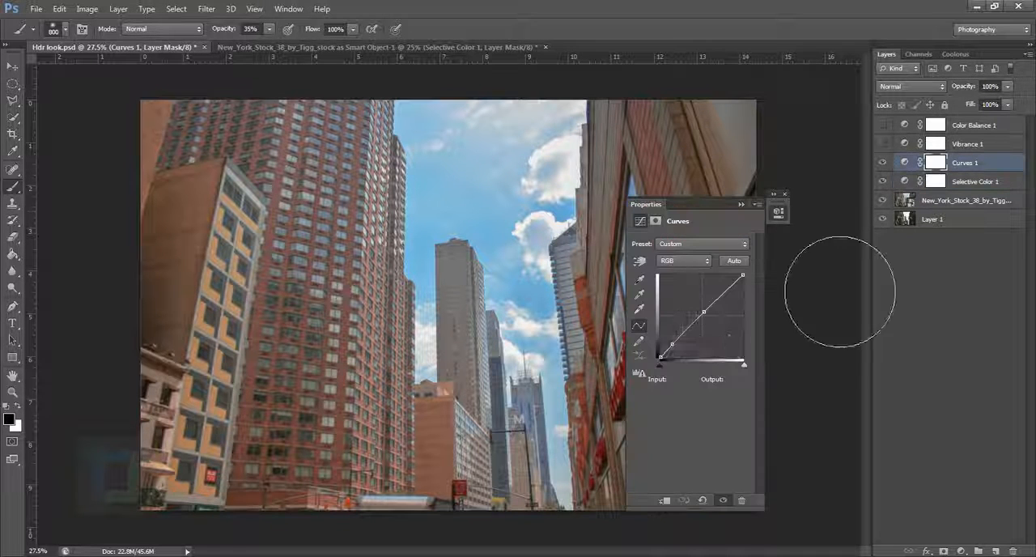
In the New York smart object document, add a Curves adjustment above Selective Color with points at Input 121/Output 131 and Input 26/Output 28
{"action": "left_click", "coordinate": [349, 45]}
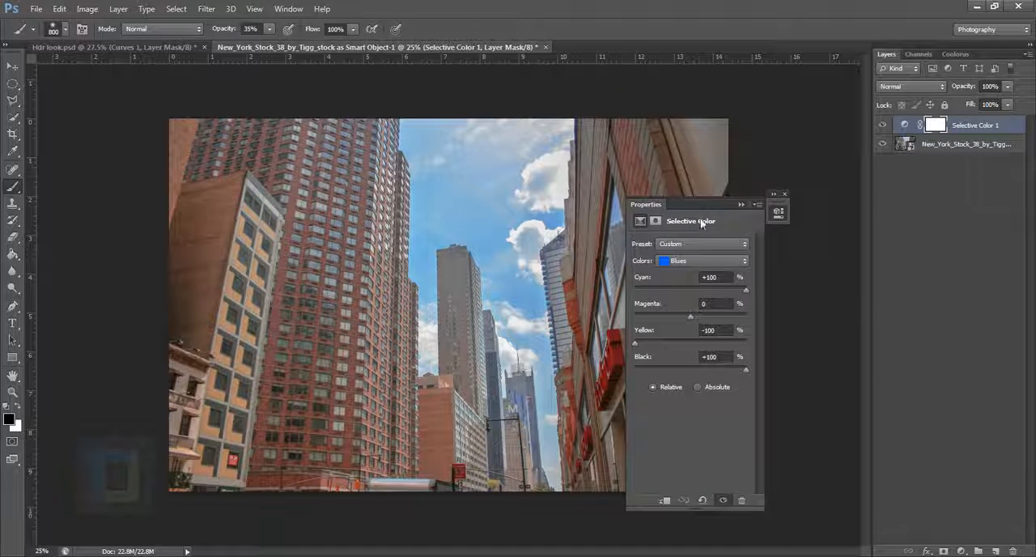
{"action": "left_click", "coordinate": [784, 194]}
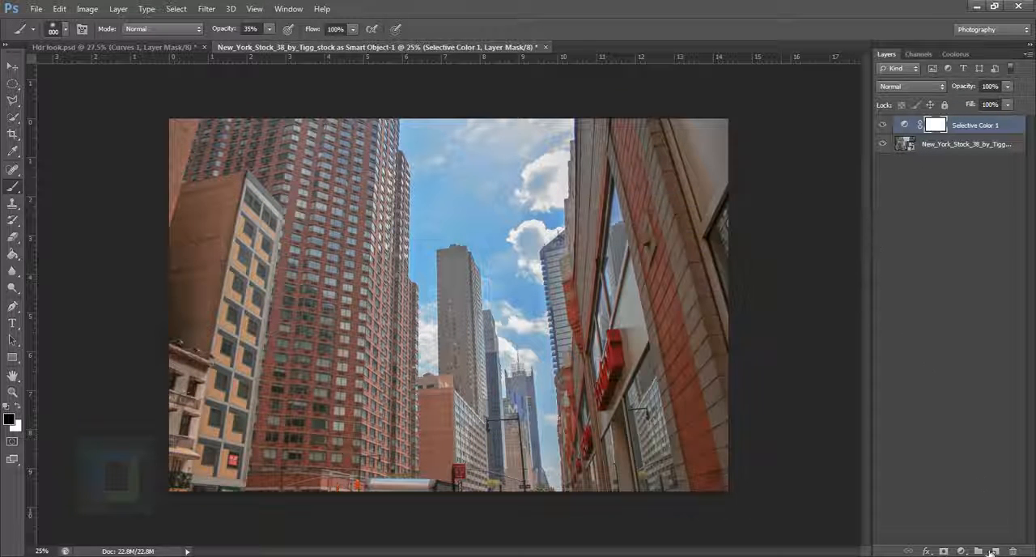
{"action": "left_click", "coordinate": [960, 551]}
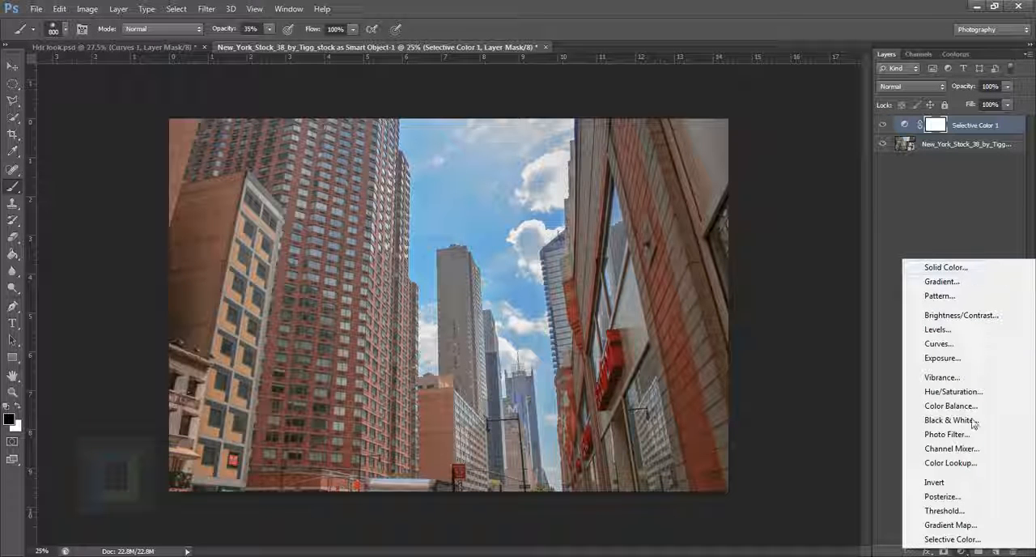
{"action": "left_click", "coordinate": [940, 344]}
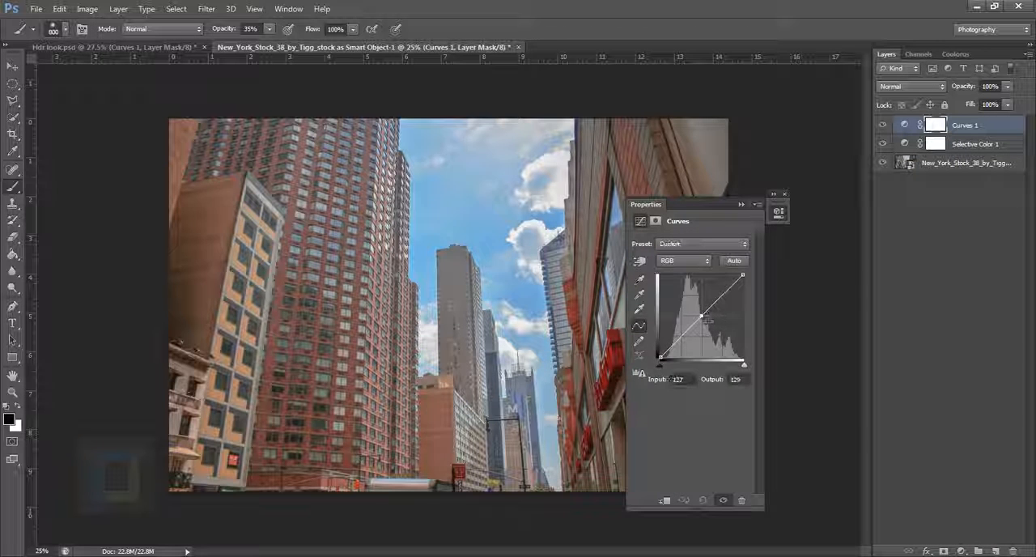
{"action": "left_click", "coordinate": [702, 317]}
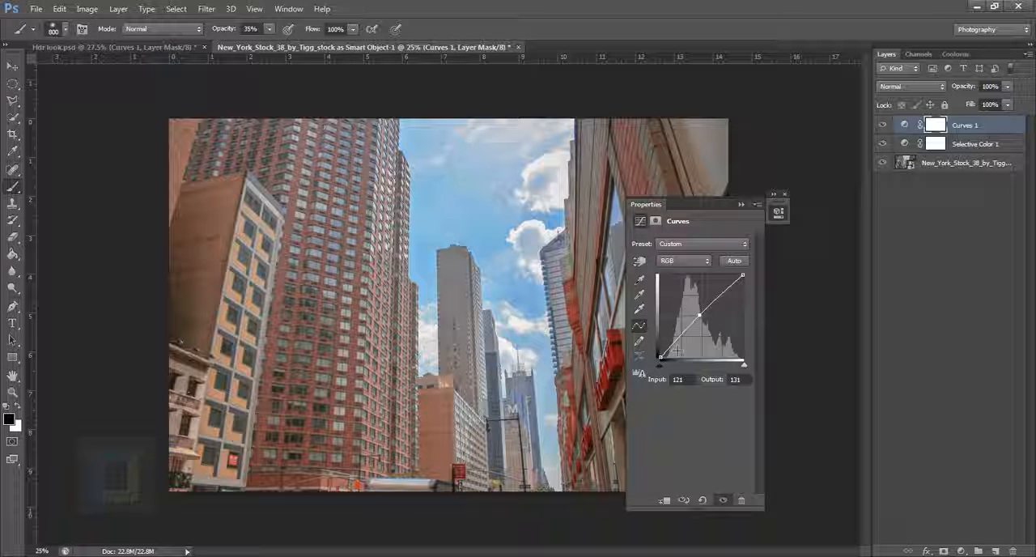
{"action": "left_click", "coordinate": [670, 345]}
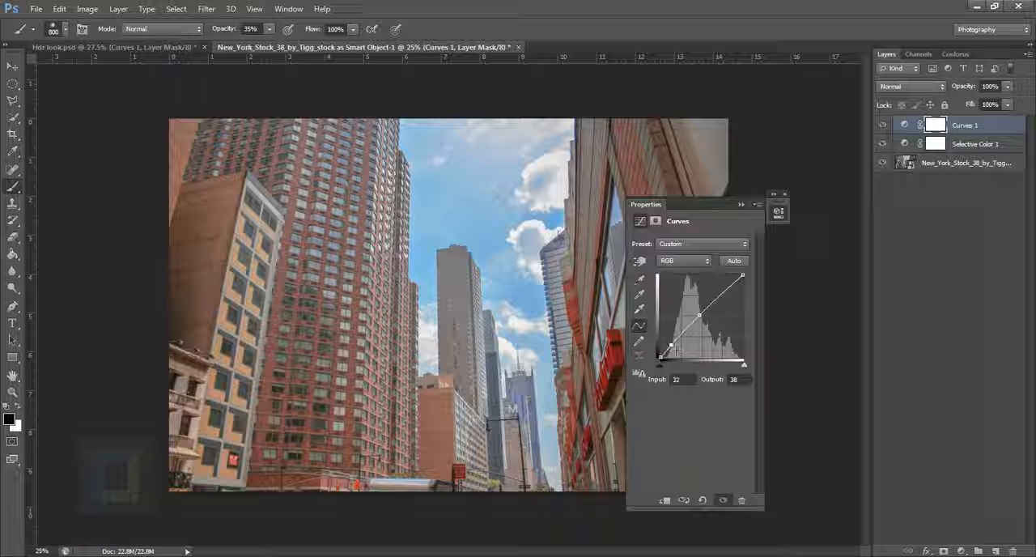
{"action": "left_click_drag", "start_coordinate": [676, 349], "coordinate": [674, 353]}
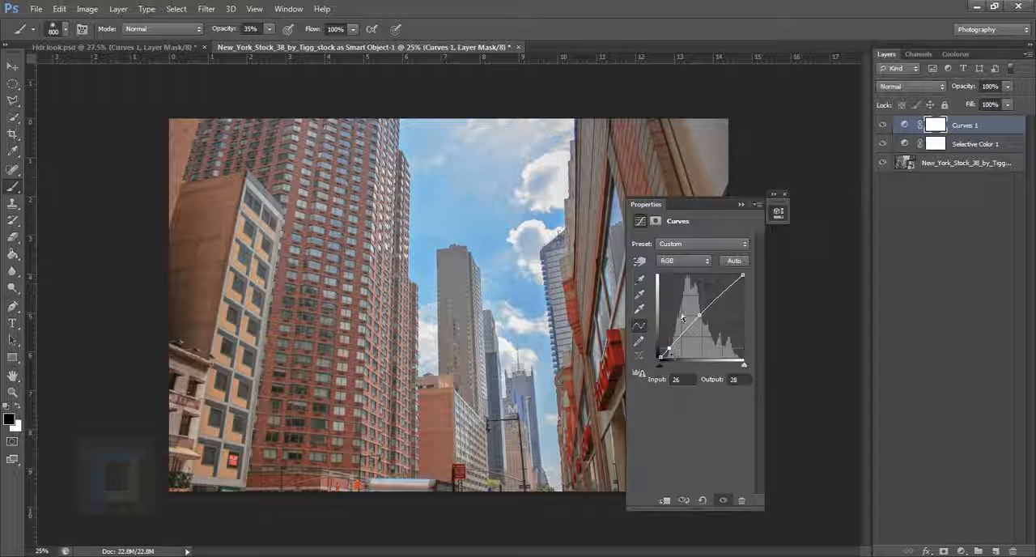
Collapse the Curves properties and hide and reshow the Curves layer to compare the photo before and after
{"action": "left_click_drag", "start_coordinate": [694, 207], "coordinate": [840, 216]}
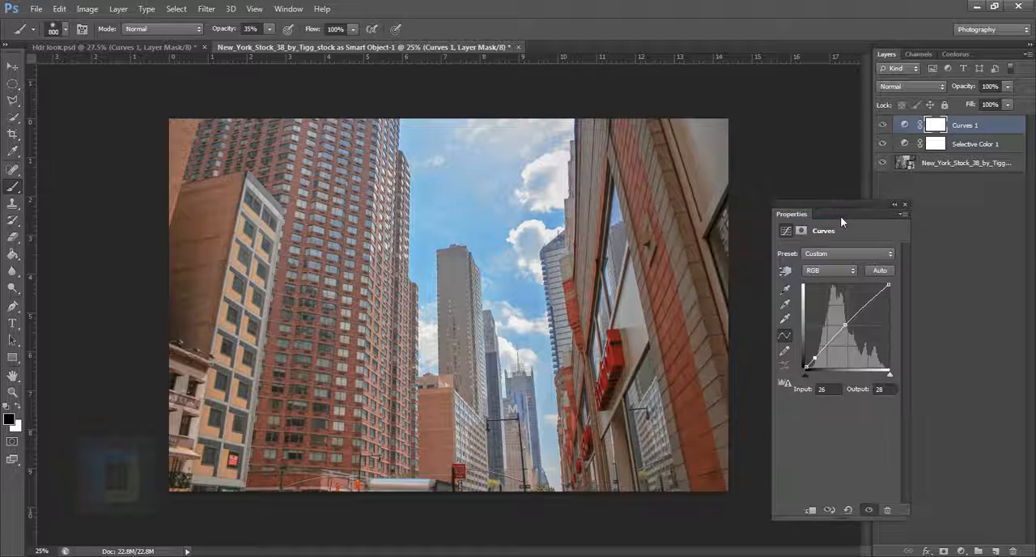
{"action": "left_click", "coordinate": [897, 205]}
{"action": "left_click", "coordinate": [882, 125]}
{"action": "left_click", "coordinate": [882, 125]}
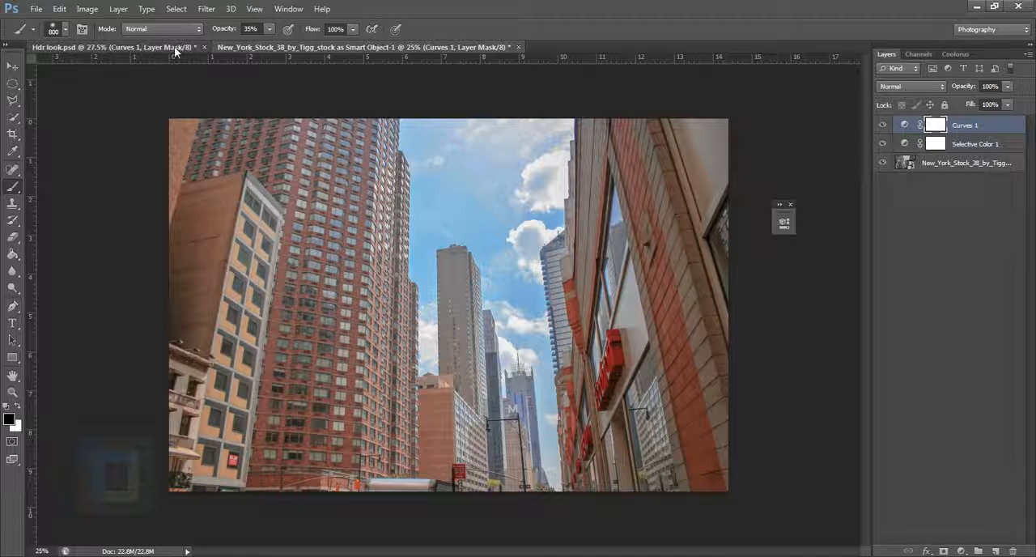
In Hdr look.psd, close the adjustment properties, then select and show the Vibrance 1 layer
{"action": "left_click", "coordinate": [113, 47]}
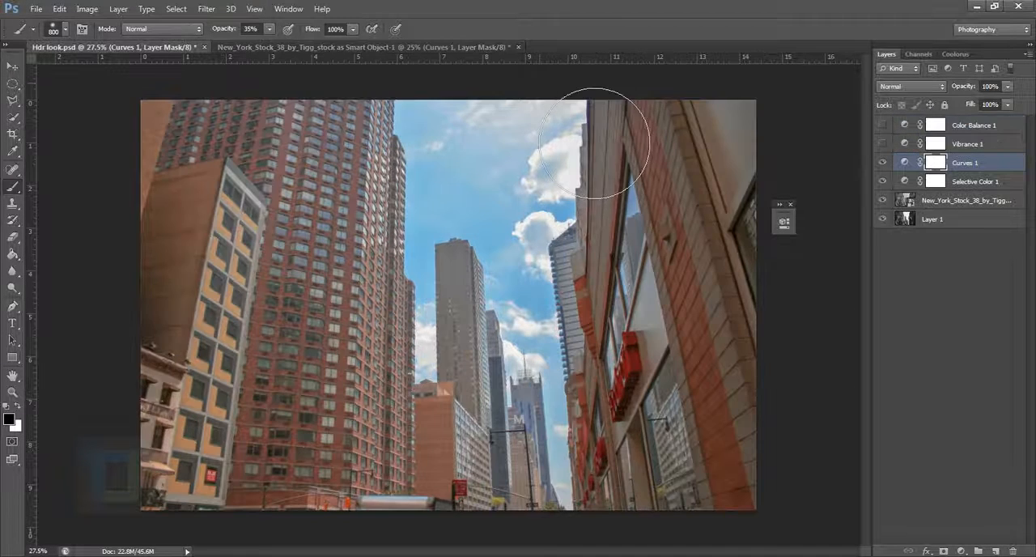
{"action": "left_click", "coordinate": [790, 205]}
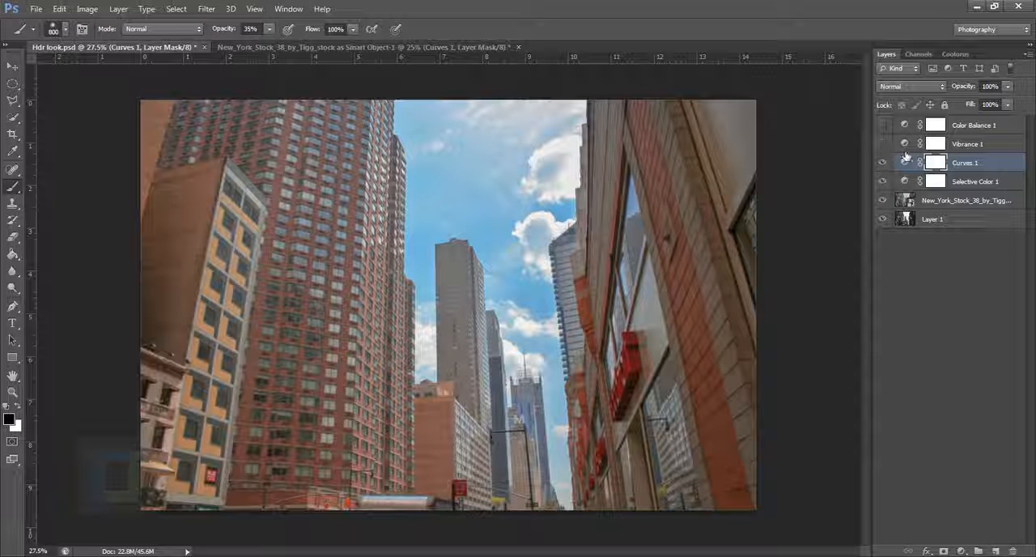
{"action": "left_click", "coordinate": [893, 148]}
{"action": "left_click", "coordinate": [886, 145]}
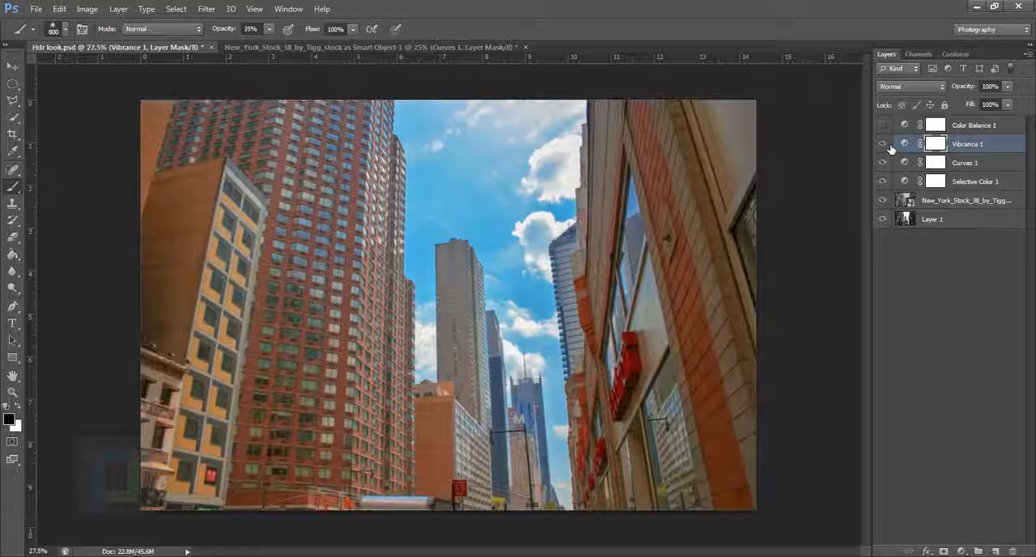
In the New York smart object document, add a Vibrance adjustment above Curves with Vibrance about +62 and collapse its properties
{"action": "left_click", "coordinate": [336, 47]}
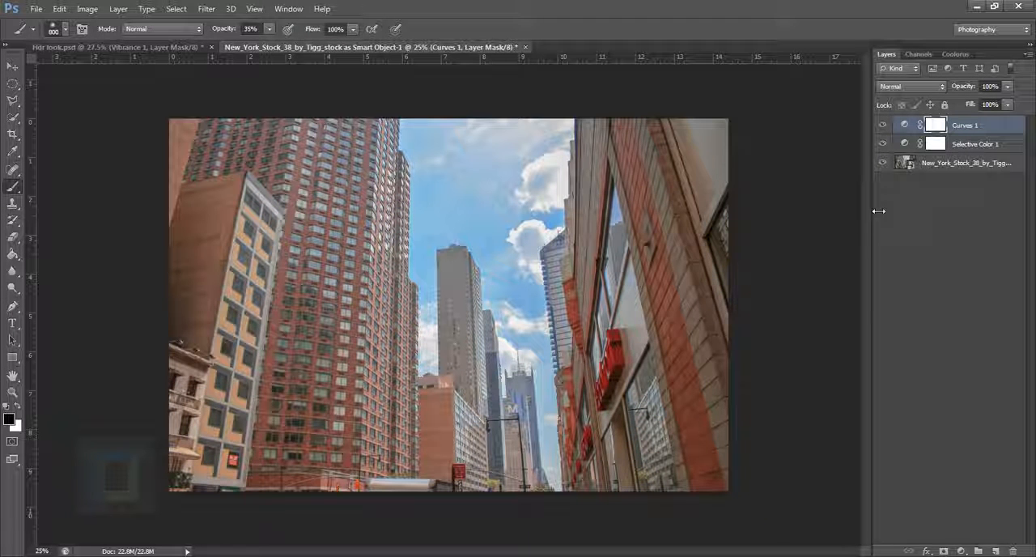
{"action": "left_click", "coordinate": [885, 165], "text": "alt"}
{"action": "left_click", "coordinate": [885, 164], "text": "alt"}
{"action": "left_click", "coordinate": [960, 551]}
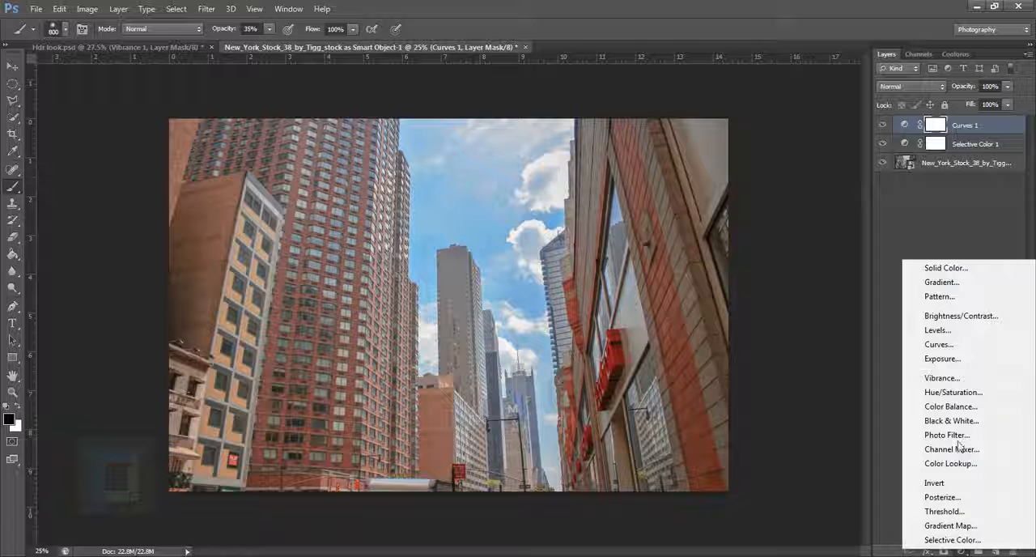
{"action": "left_click", "coordinate": [942, 378]}
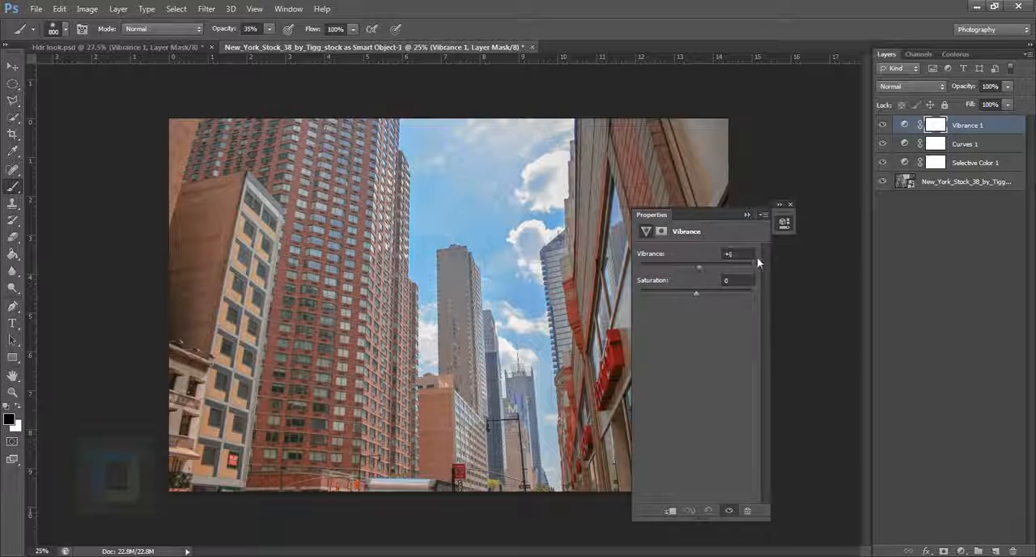
{"action": "left_click_drag", "start_coordinate": [757, 259], "coordinate": [806, 253]}
{"action": "left_click_drag", "start_coordinate": [679, 214], "coordinate": [876, 255]}
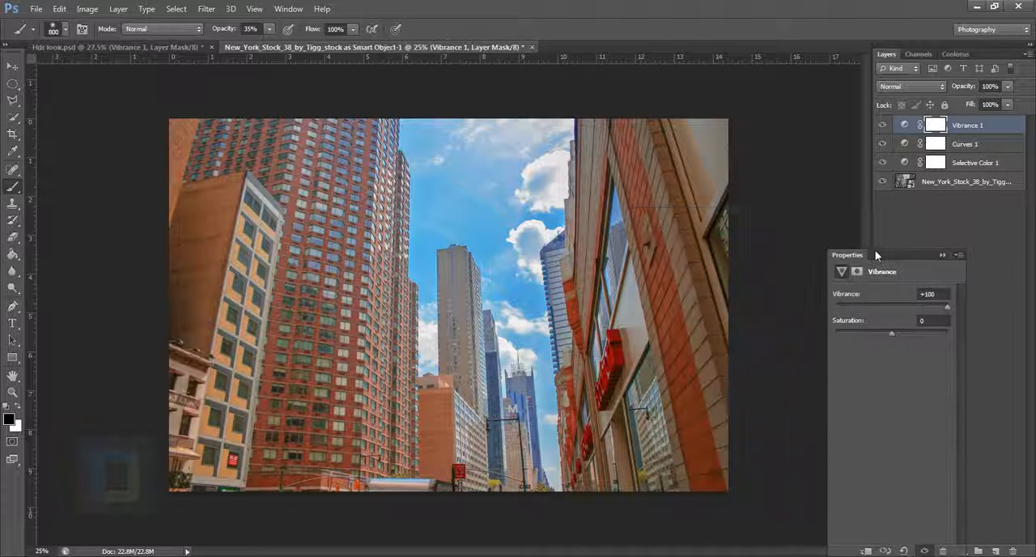
{"action": "left_click_drag", "start_coordinate": [936, 307], "coordinate": [921, 306]}
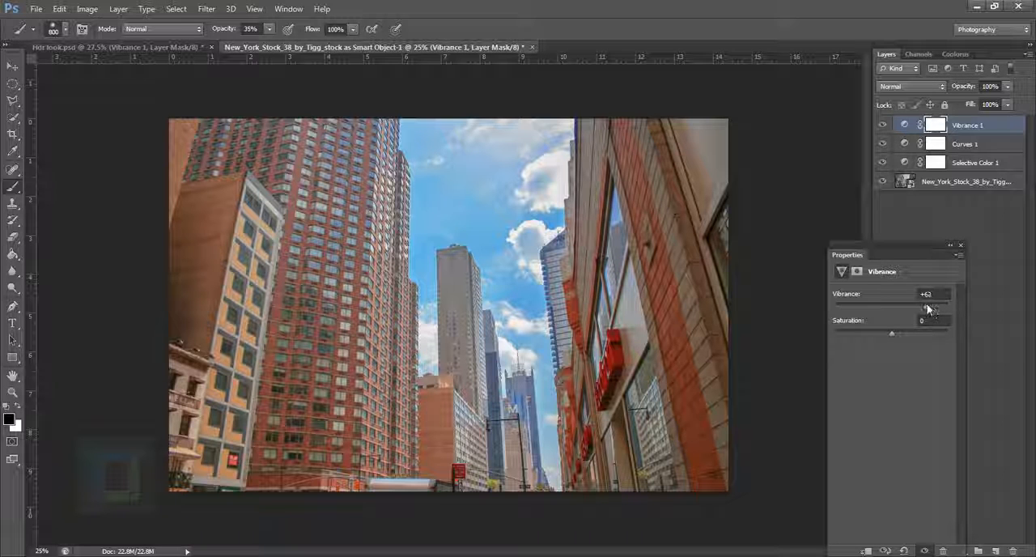
{"action": "left_click_drag", "start_coordinate": [929, 309], "coordinate": [930, 309]}
{"action": "left_click", "coordinate": [950, 245]}
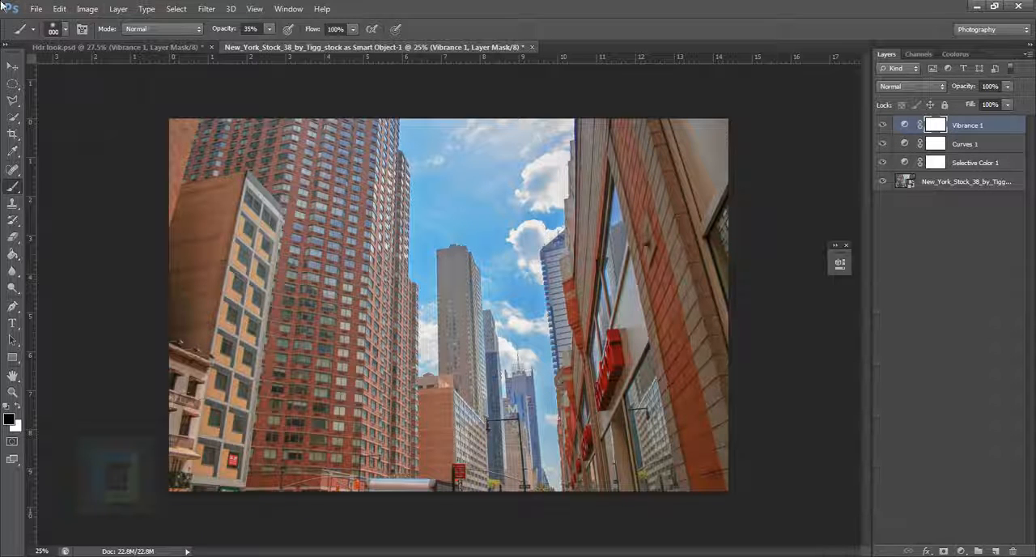
In Hdr look.psd, show the Color Balance 1 layer and select it
{"action": "left_click", "coordinate": [105, 48]}
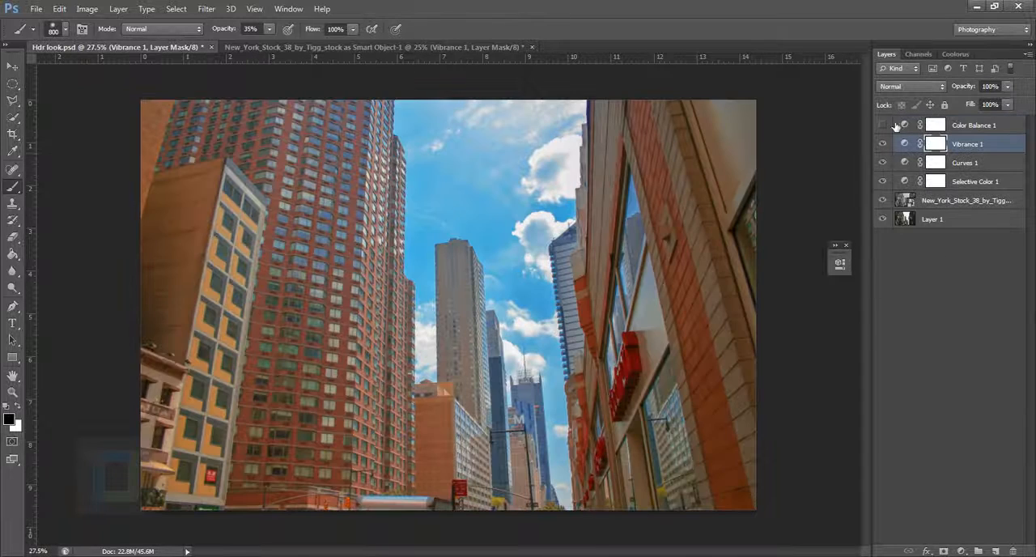
{"action": "left_click", "coordinate": [882, 126]}
{"action": "left_click", "coordinate": [882, 126]}
{"action": "left_click", "coordinate": [910, 129]}
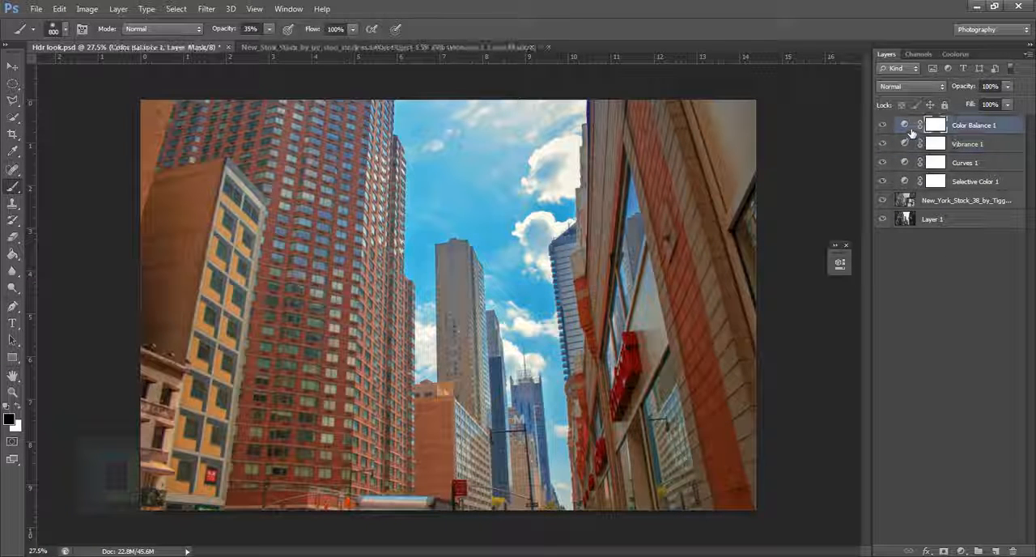
In Hdr look.psd, examine the Color Balance 1 settings for Shadows and switch Preserve Luminosity off and back on to compare
{"action": "double_click", "coordinate": [908, 127]}
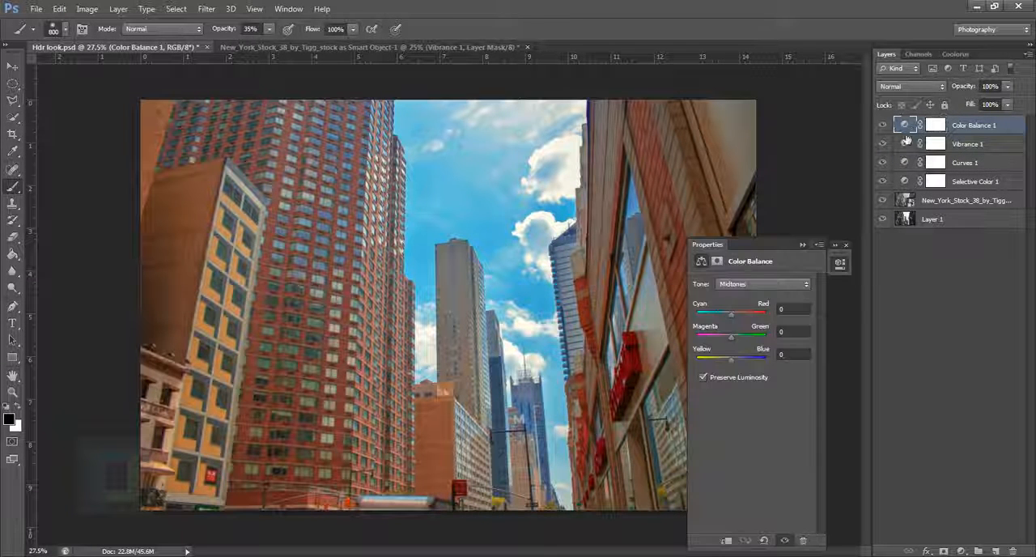
{"action": "left_click", "coordinate": [754, 285]}
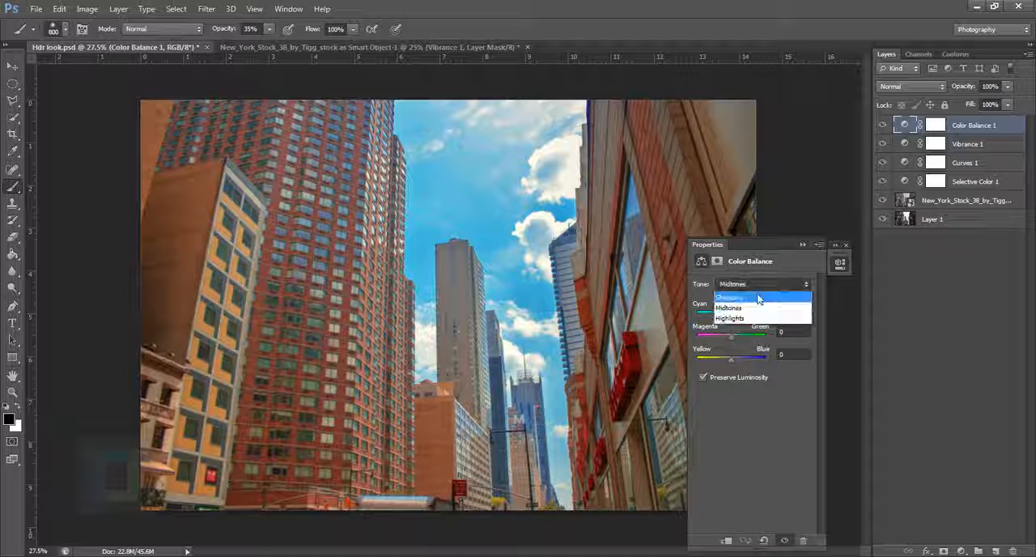
{"action": "left_click", "coordinate": [761, 294]}
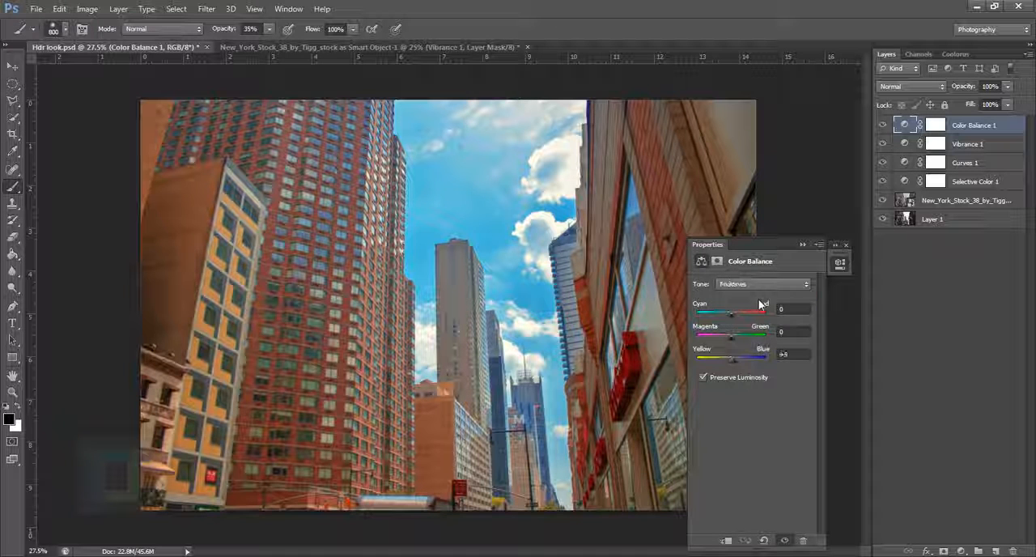
{"action": "left_click", "coordinate": [703, 378]}
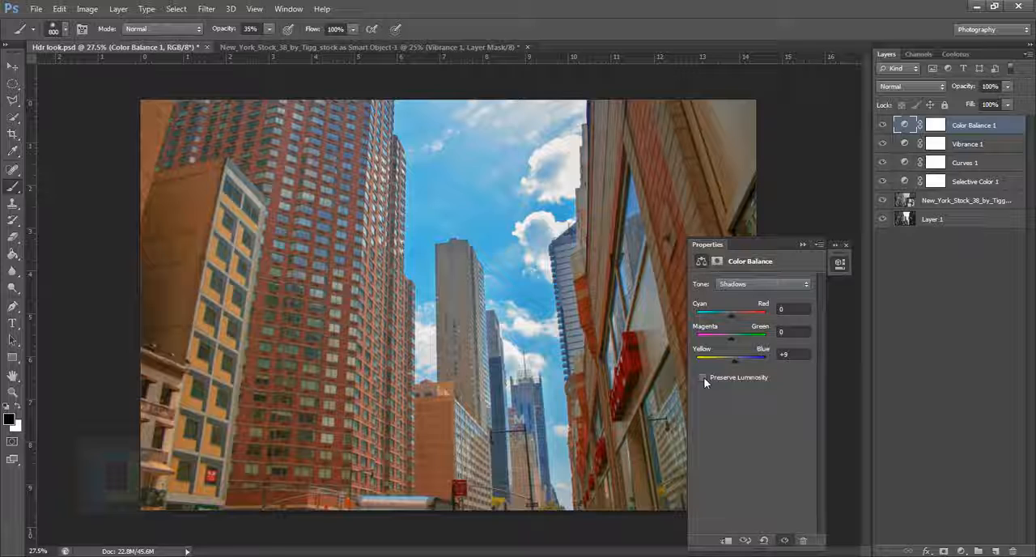
{"action": "left_click", "coordinate": [703, 377]}
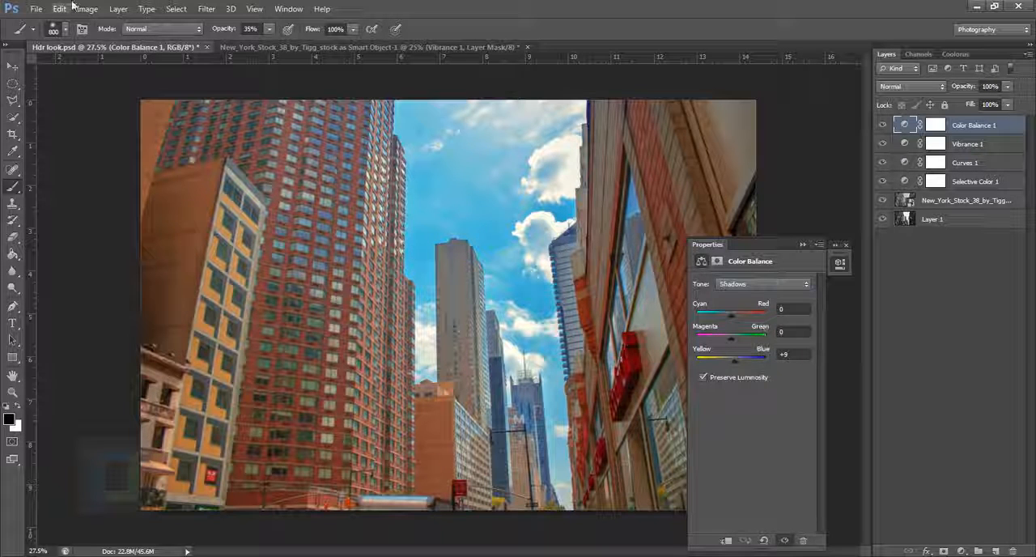
In the New York smart object document, add a Color Balance adjustment above Vibrance with Shadows Yellow–Blue at +9, then collapse its properties
{"action": "left_click", "coordinate": [249, 48]}
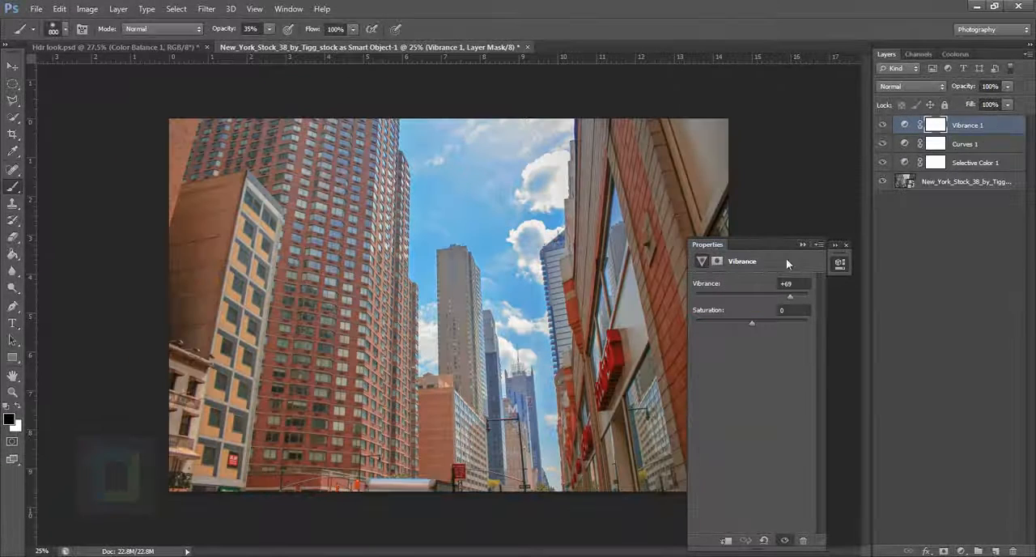
{"action": "left_click", "coordinate": [840, 262]}
{"action": "left_click", "coordinate": [959, 550]}
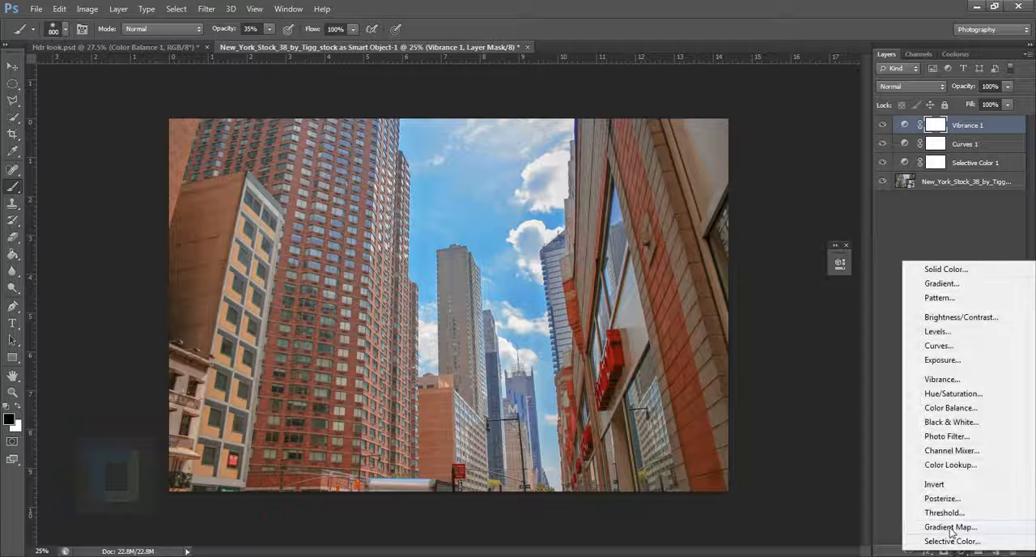
{"action": "left_click", "coordinate": [950, 409]}
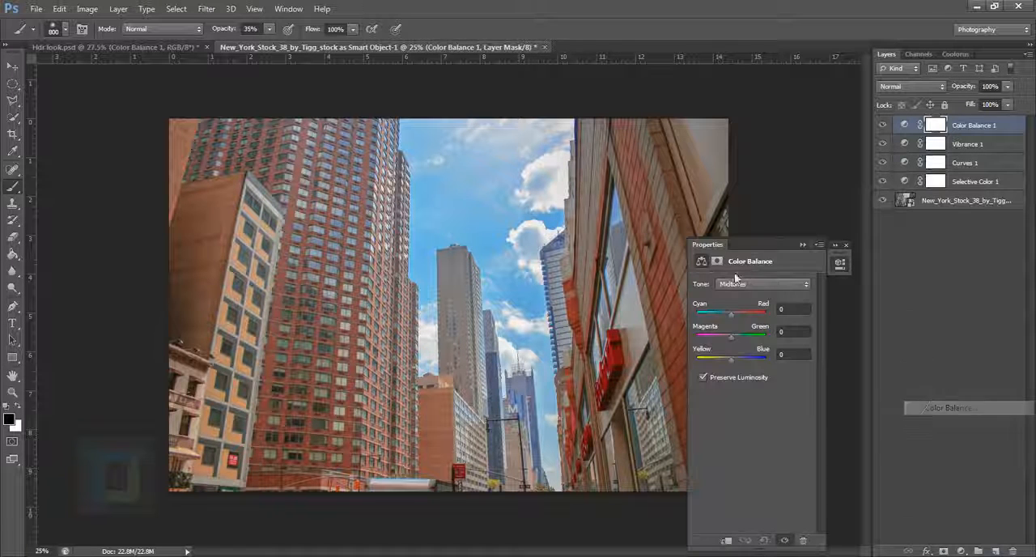
{"action": "left_click", "coordinate": [740, 285]}
{"action": "left_click", "coordinate": [742, 297]}
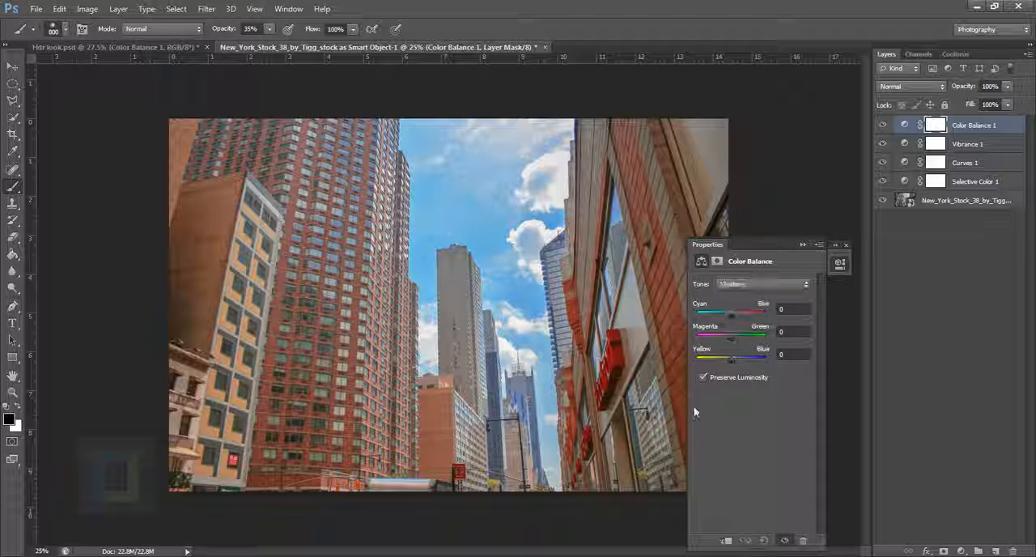
{"action": "left_click", "coordinate": [733, 360]}
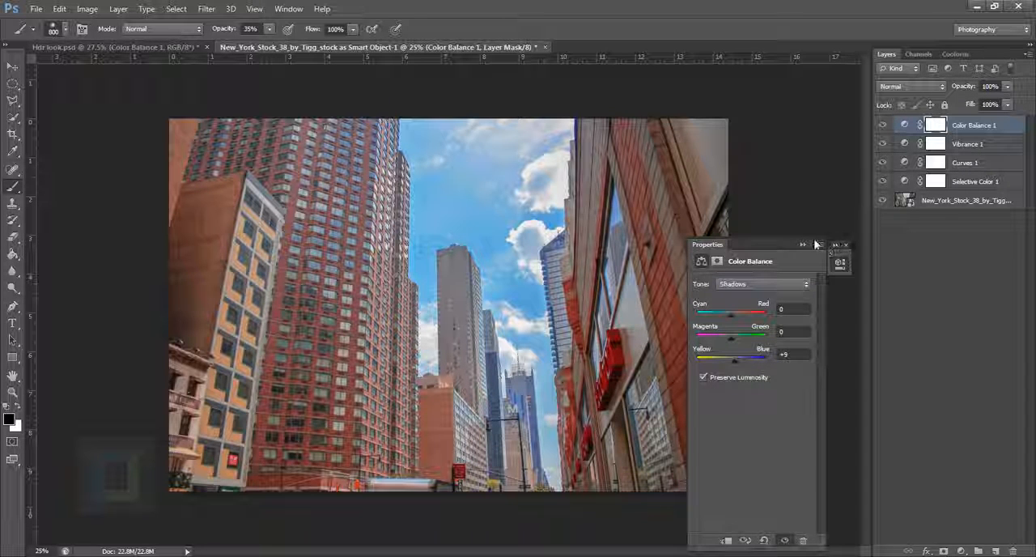
{"action": "left_click", "coordinate": [839, 261]}
In Hdr look.psd, check the Highlights settings of the Color Balance 1 layer and collapse its properties
{"action": "left_click", "coordinate": [99, 42]}
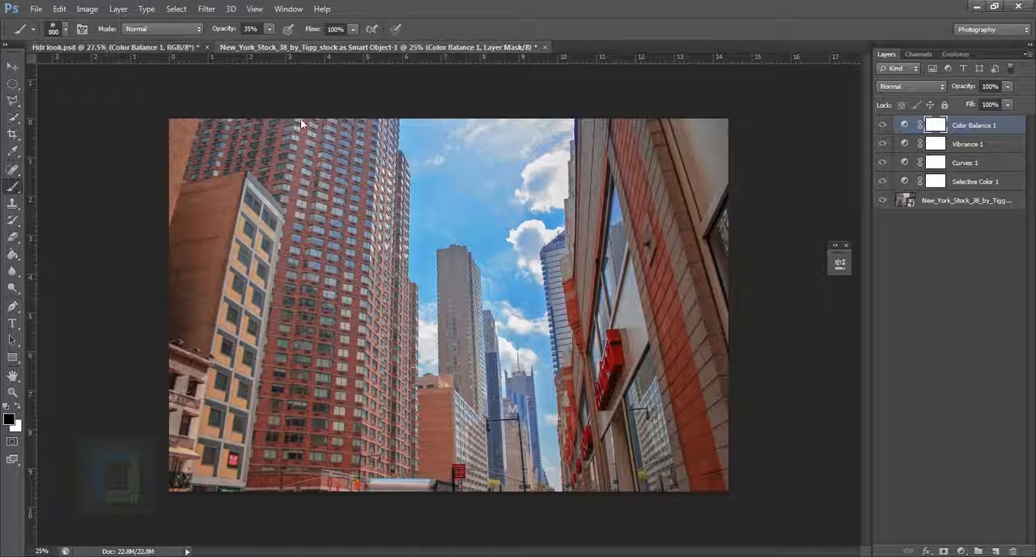
{"action": "double_click", "coordinate": [904, 125]}
{"action": "left_click", "coordinate": [744, 284]}
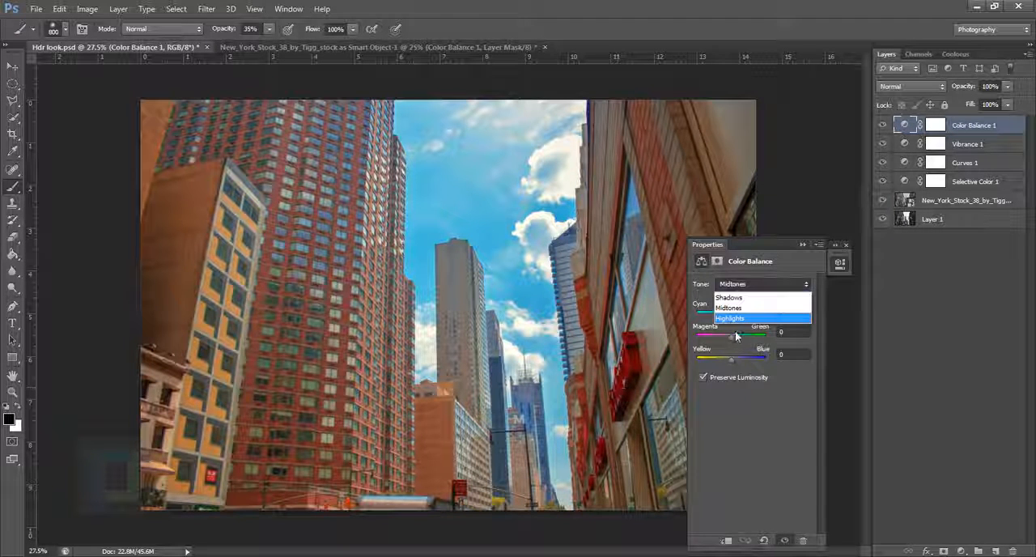
{"action": "left_click", "coordinate": [743, 317]}
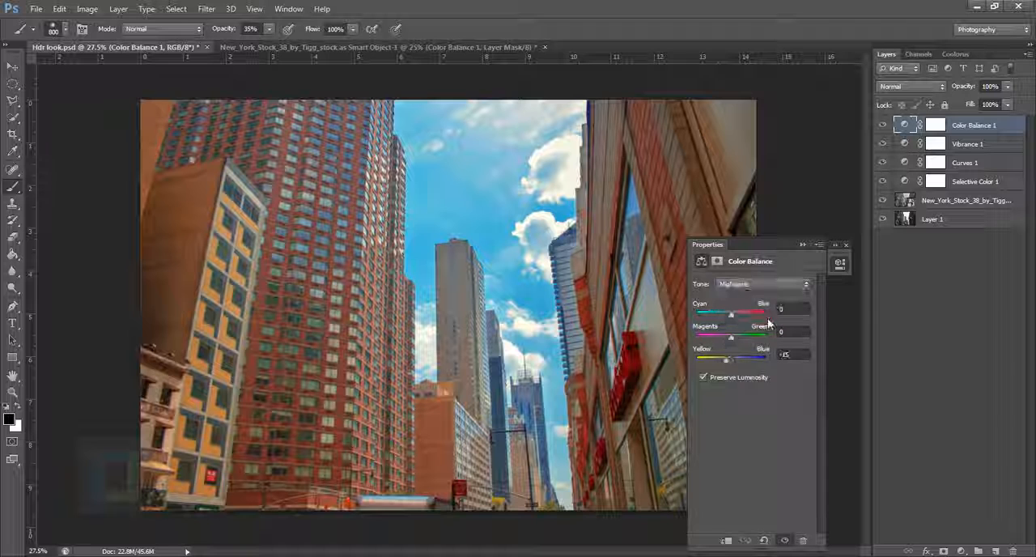
{"action": "left_click", "coordinate": [804, 244]}
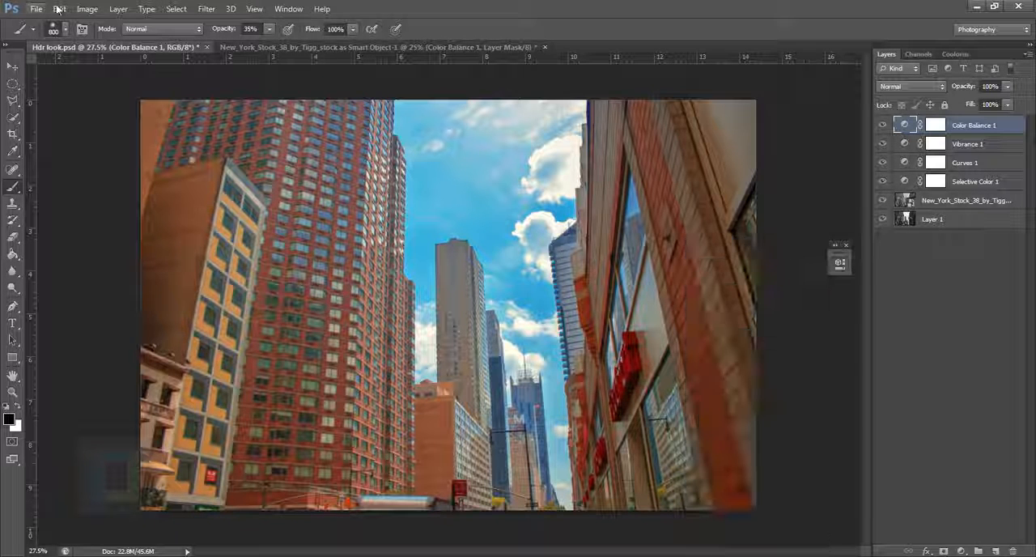
In the New York smart object document, shift the Color Balance 1 layer's Highlights toward yellow
{"action": "left_click", "coordinate": [287, 48]}
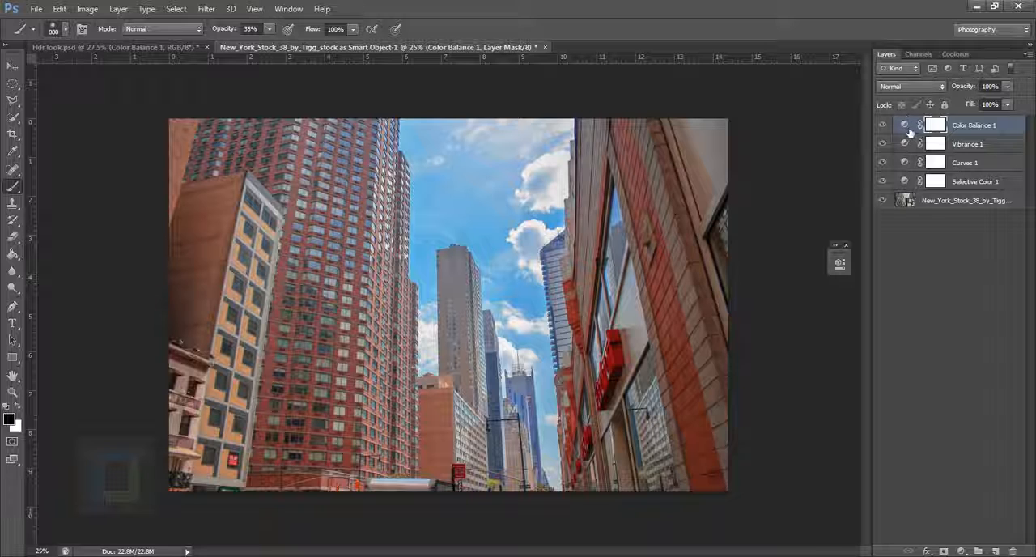
{"action": "left_click", "coordinate": [904, 125]}
{"action": "left_click", "coordinate": [745, 284]}
{"action": "left_click", "coordinate": [749, 315]}
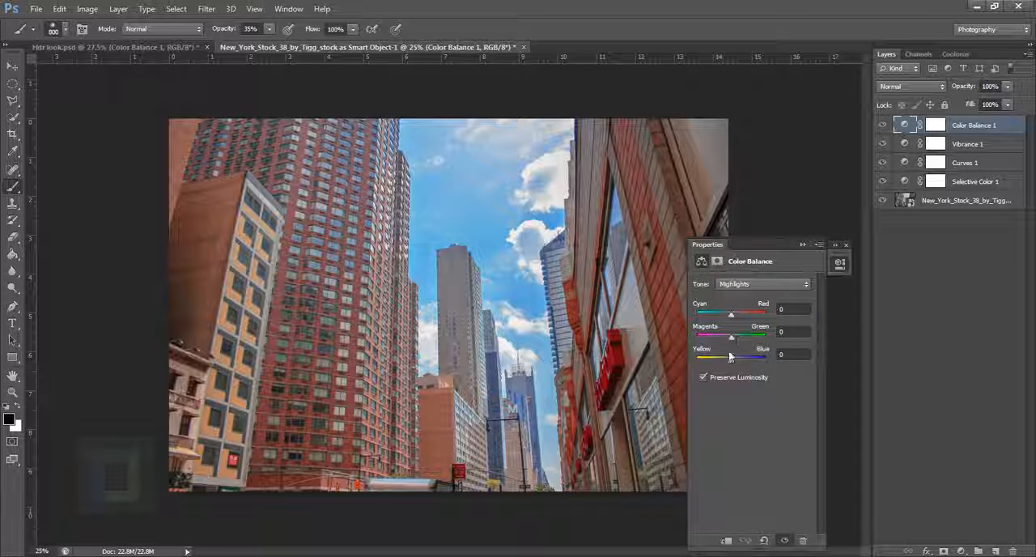
{"action": "left_click_drag", "start_coordinate": [728, 361], "coordinate": [727, 355]}
Copy the original photo from Layer 1 of Hdr look.psd into a new layer beneath the photo in the New York smart object document
{"action": "left_click", "coordinate": [886, 203]}
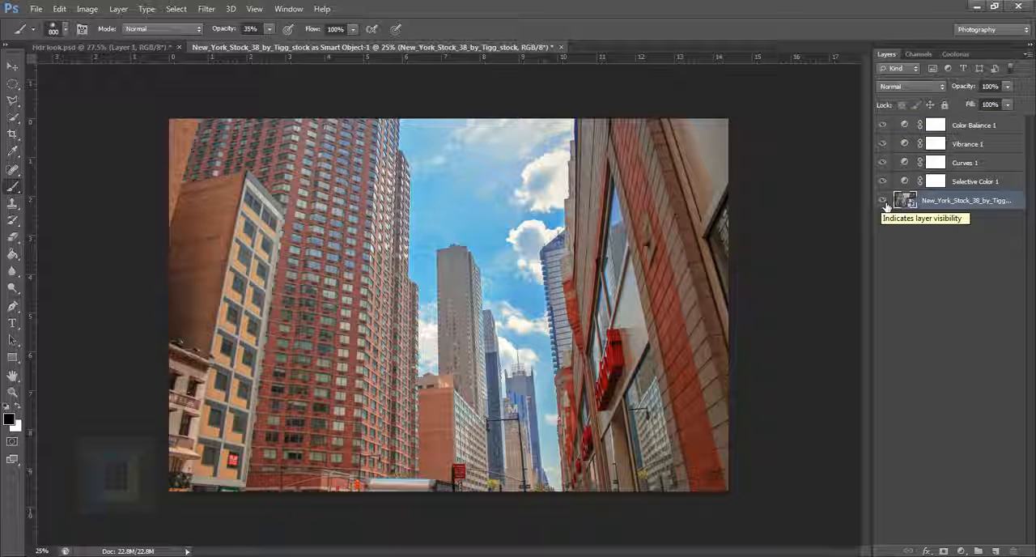
{"action": "left_click", "coordinate": [131, 48]}
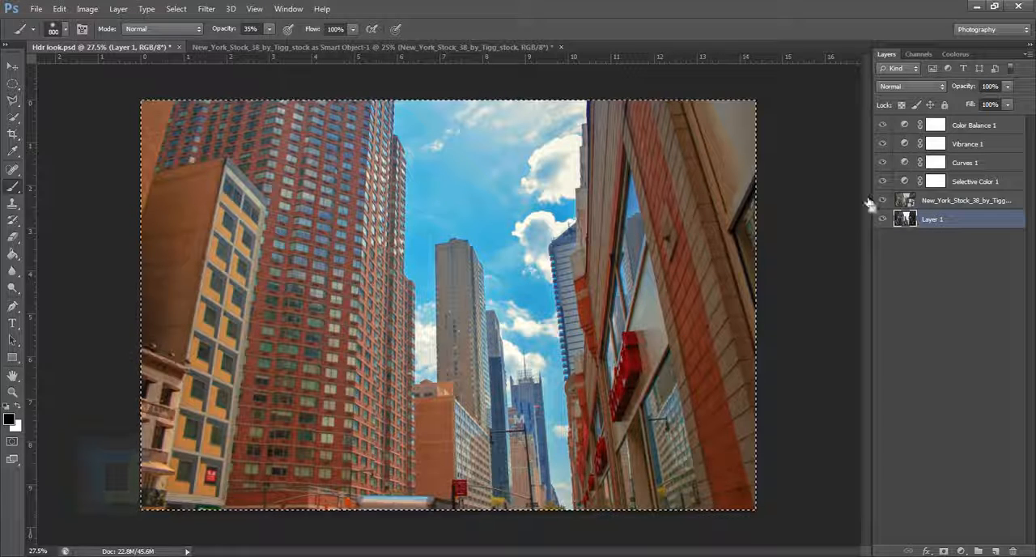
{"action": "left_click", "coordinate": [404, 49]}
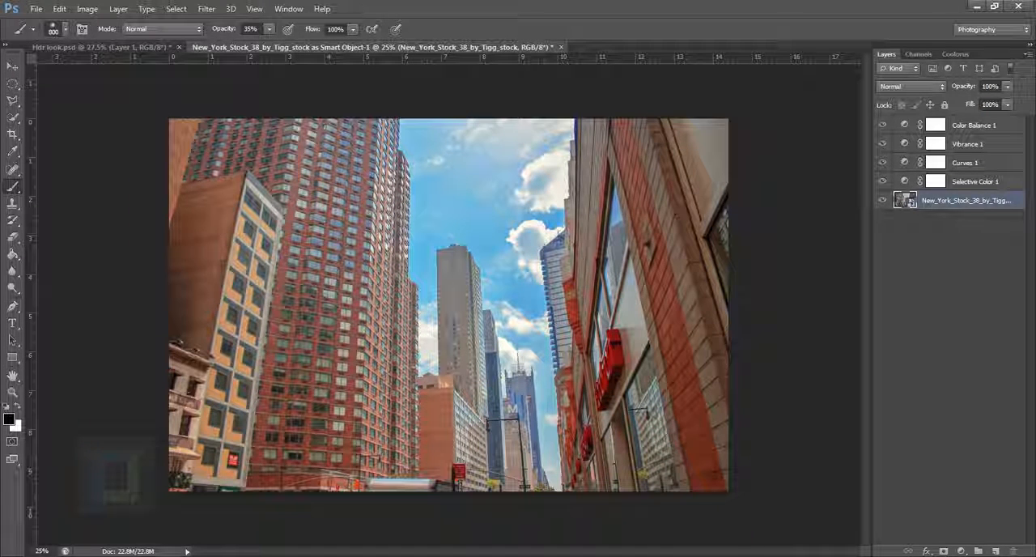
{"action": "left_click", "coordinate": [995, 551]}
{"action": "left_click_drag", "start_coordinate": [960, 212], "coordinate": [960, 228]}
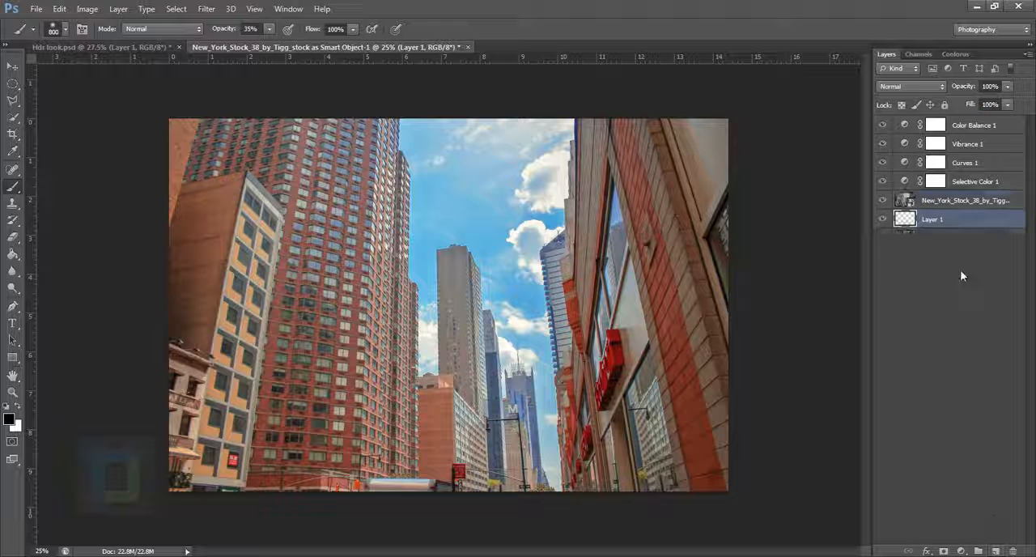
Show only the original photo on Layer 1, then restore all layers to compare before and after
{"action": "left_click", "coordinate": [884, 221], "text": "alt"}
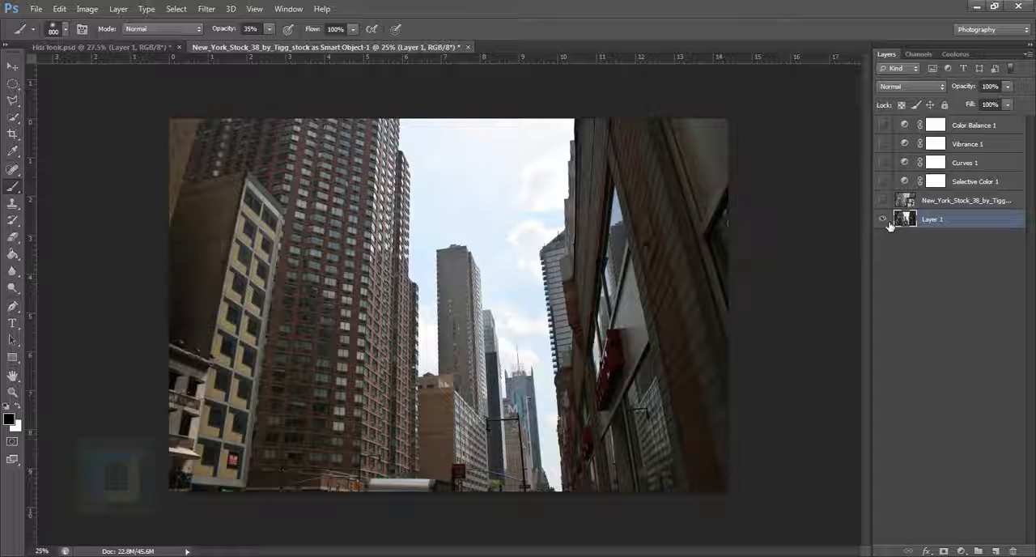
{"action": "left_click", "coordinate": [884, 221], "text": "alt"}
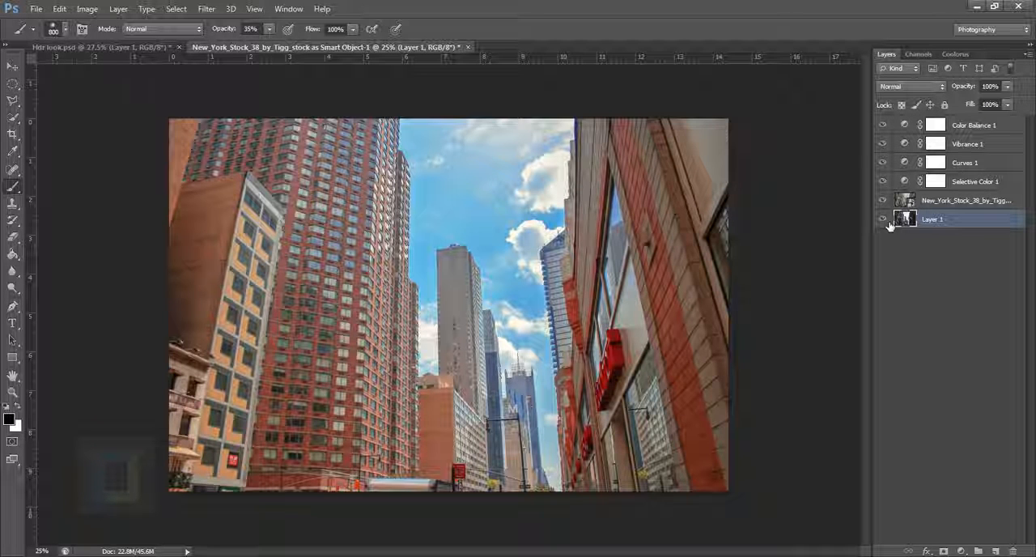